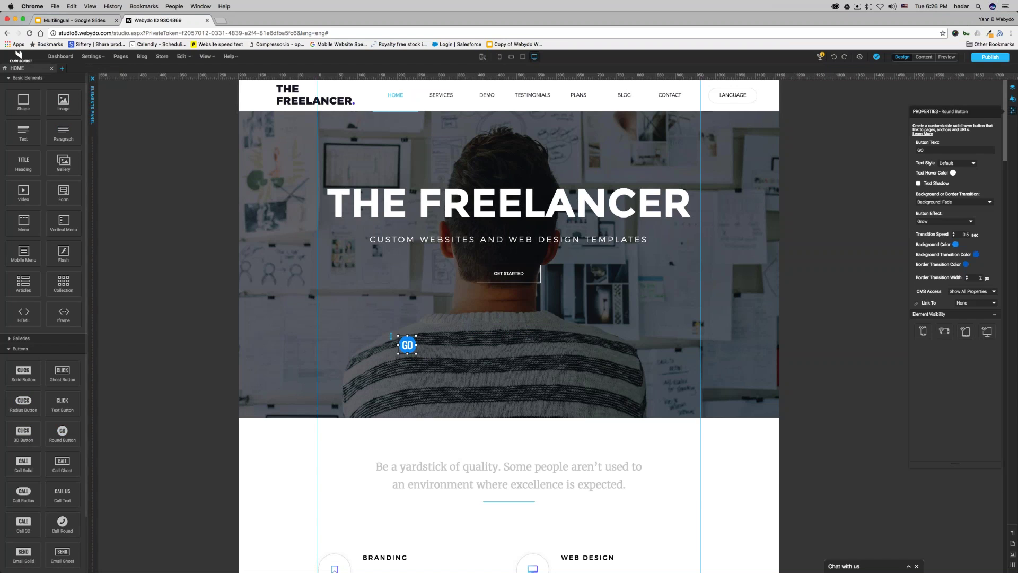
Step: Add a second round button to the hero section and arrange both buttons side by side in two columns with the Automatic Layout Tool
drag(62, 430, 759, 268)
click(501, 336)
shift+click(410, 346)
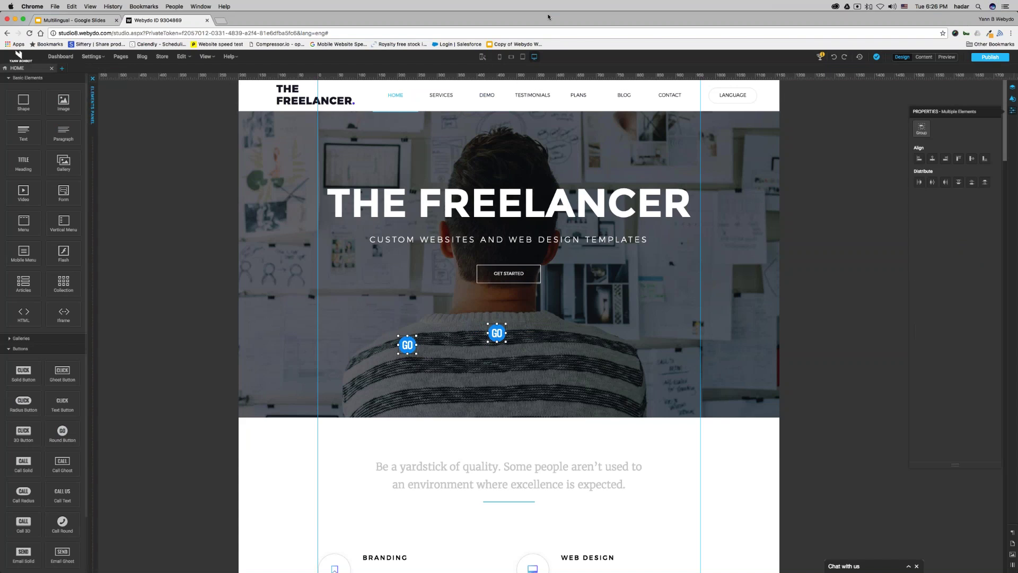
click(218, 120)
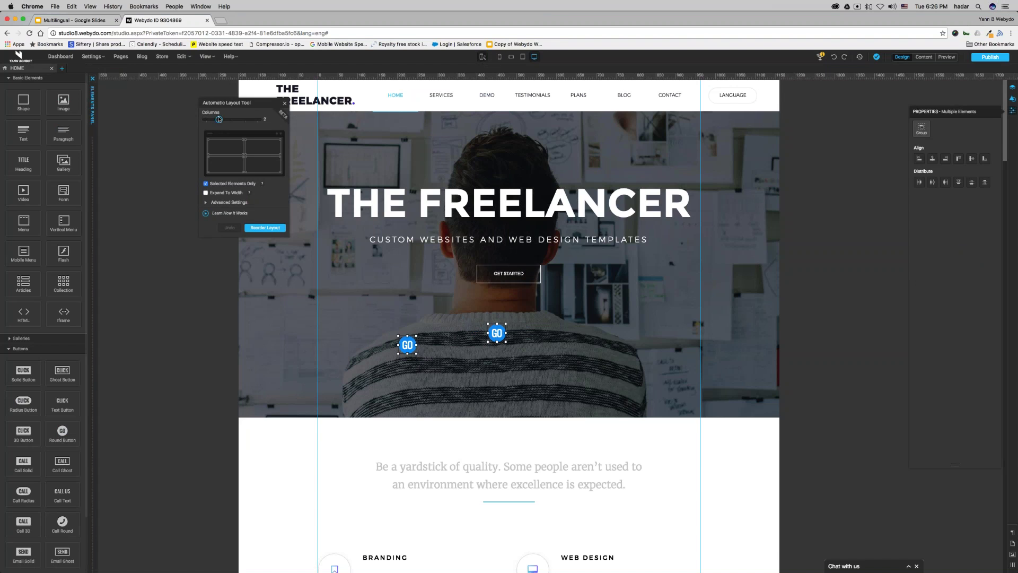
click(266, 227)
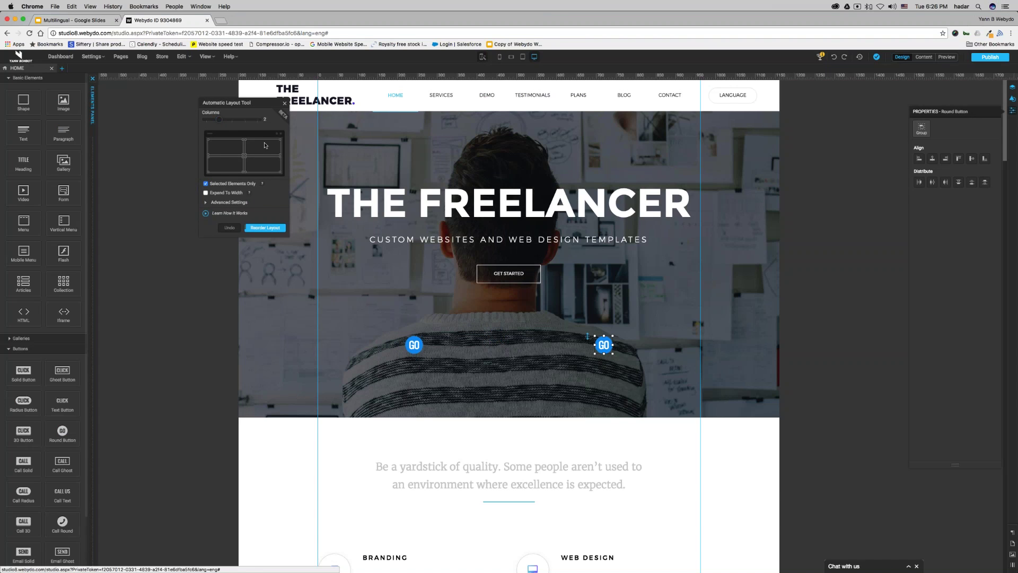
click(145, 255)
Step: Set the text of the first round button to EN and of the second one to FR
click(413, 346)
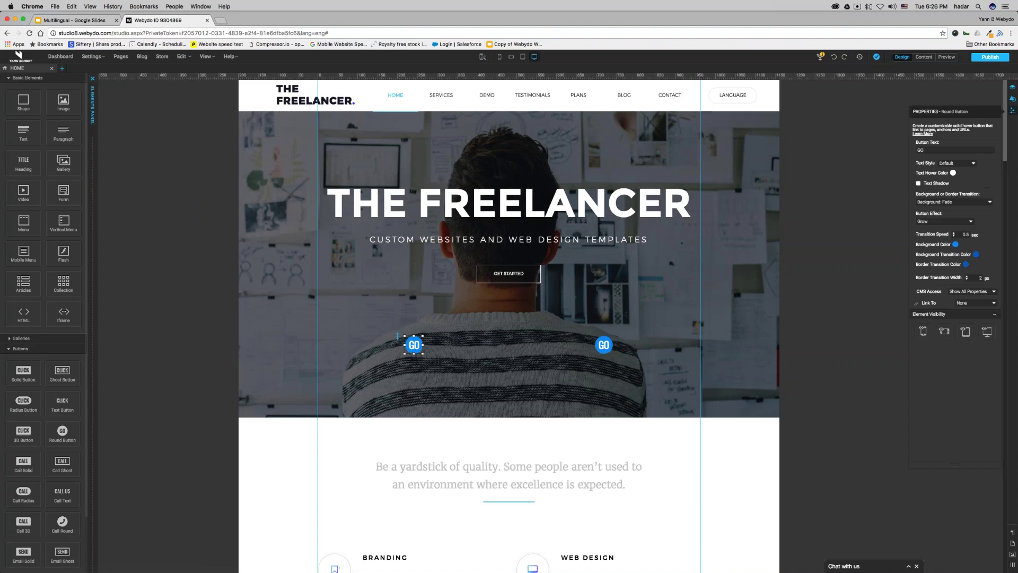
double_click(921, 150)
text(EN)
click(601, 344)
double_click(921, 150)
text(FR)
Step: Link the FR button to the ACCEUIL page
double_click(605, 347)
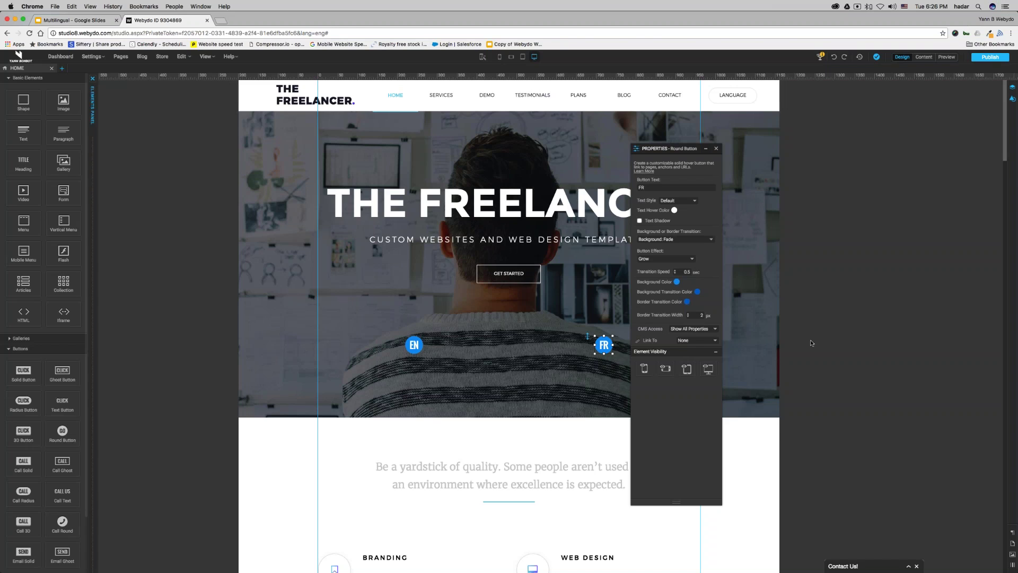
click(697, 340)
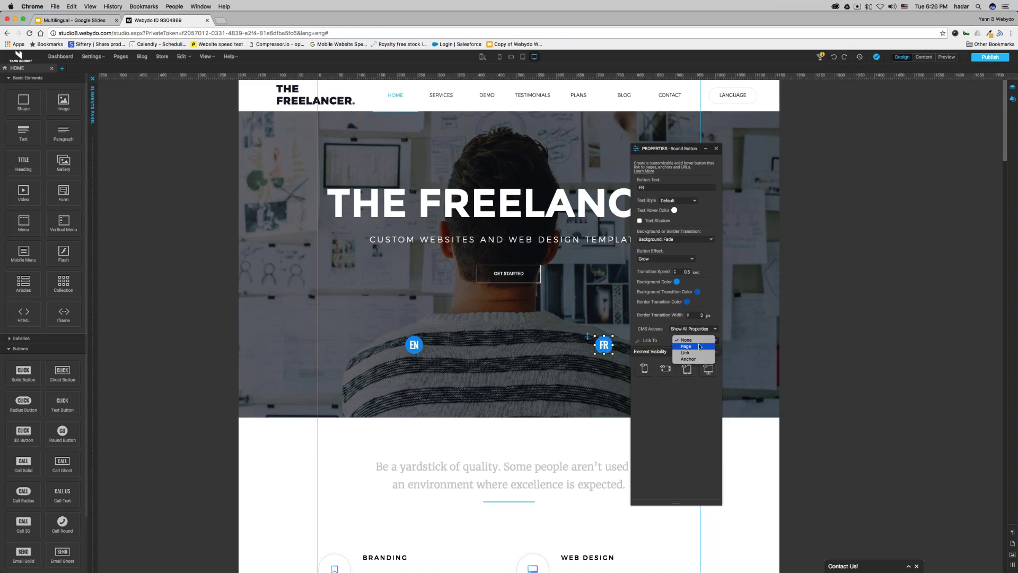
click(697, 347)
click(689, 350)
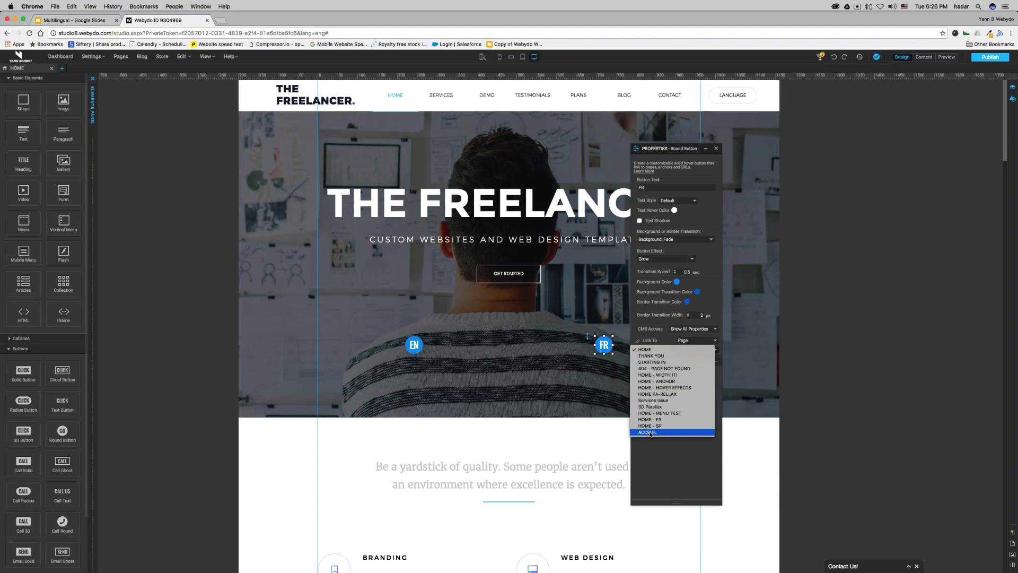
click(650, 433)
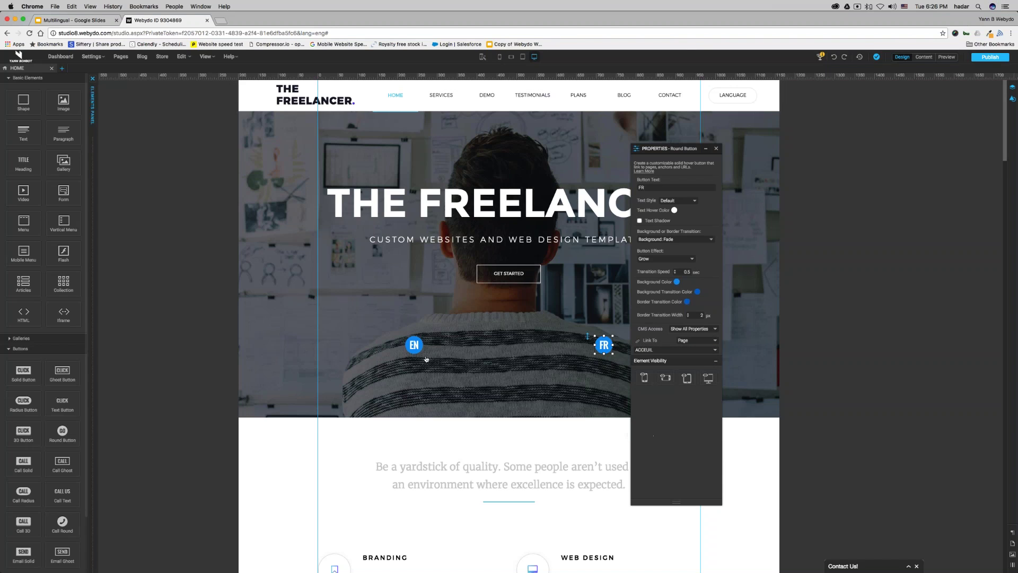
Step: Link the EN button to the HOME page and close its properties
click(414, 346)
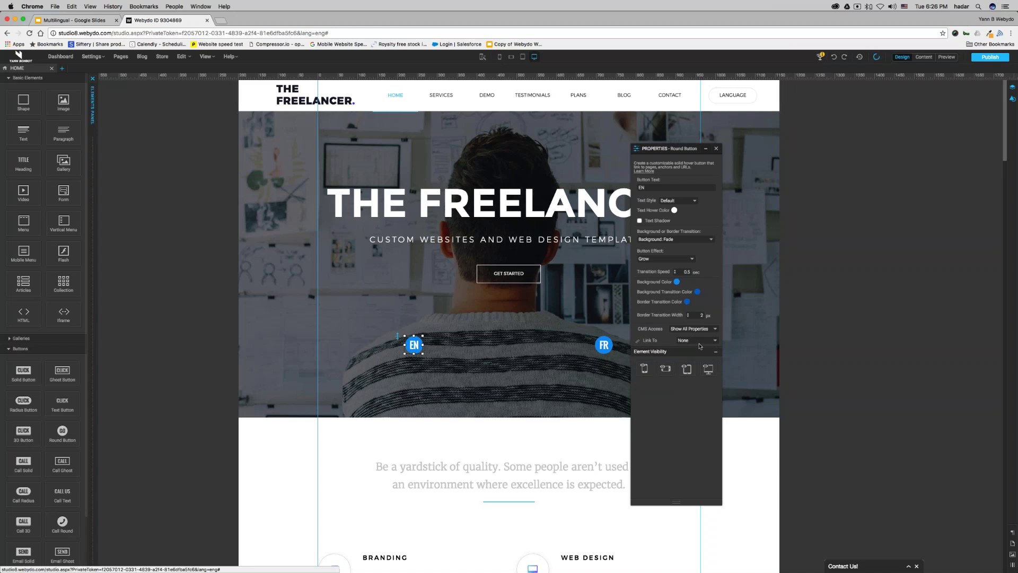
click(699, 346)
click(683, 350)
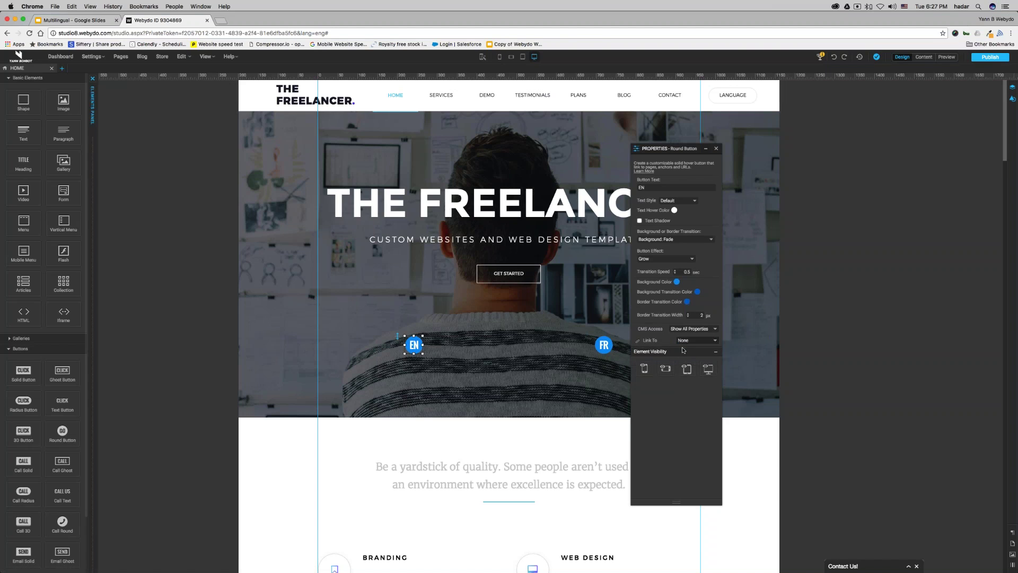
click(681, 351)
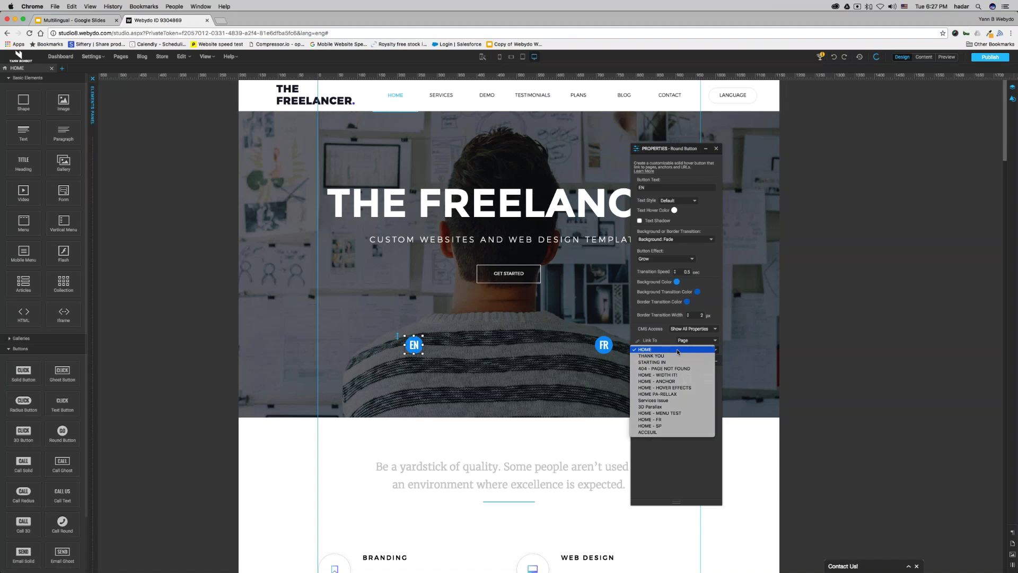
click(678, 349)
click(715, 149)
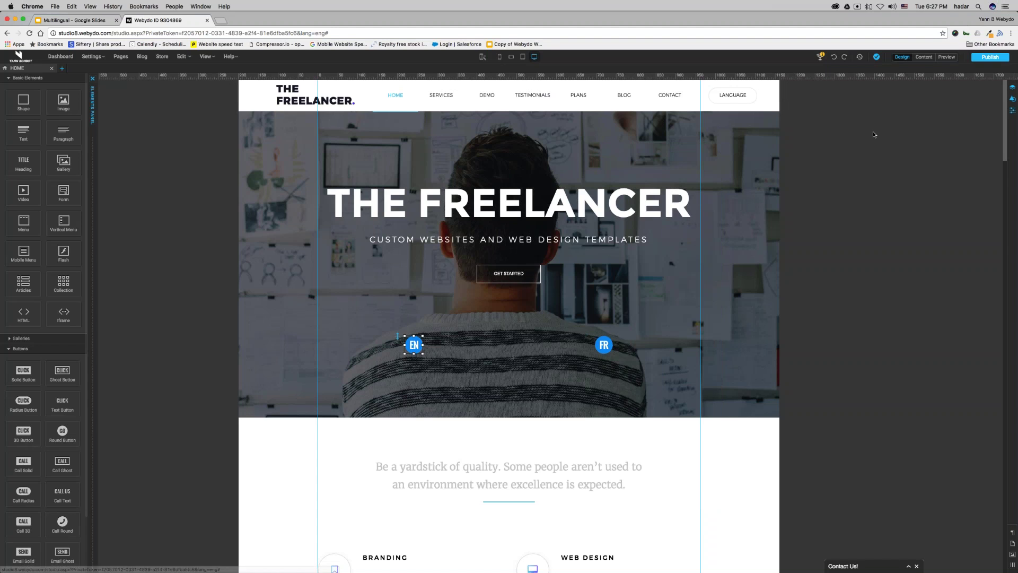
Step: Publish the website and test the EN and FR buttons on the live site
click(989, 57)
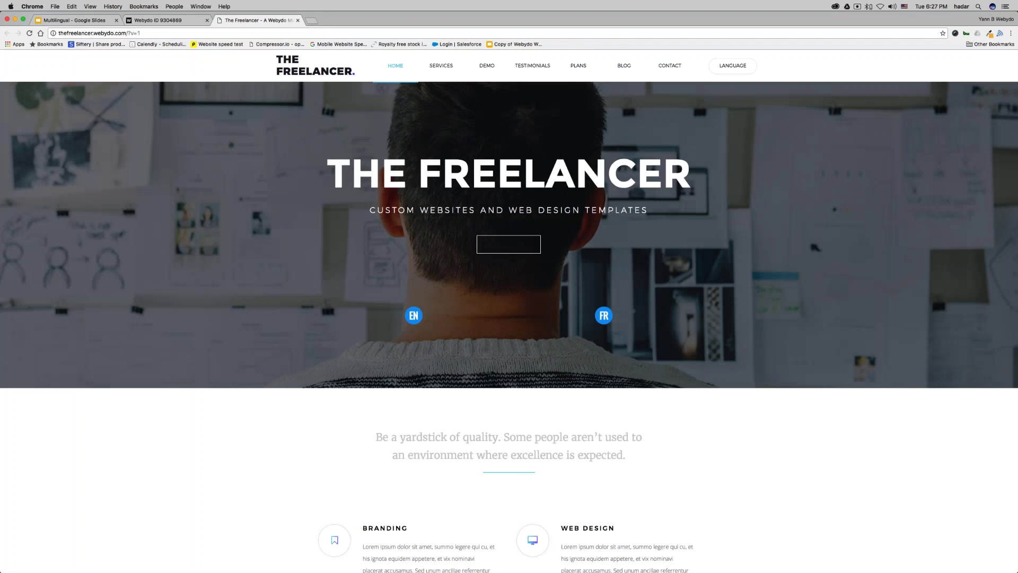
click(415, 317)
click(603, 316)
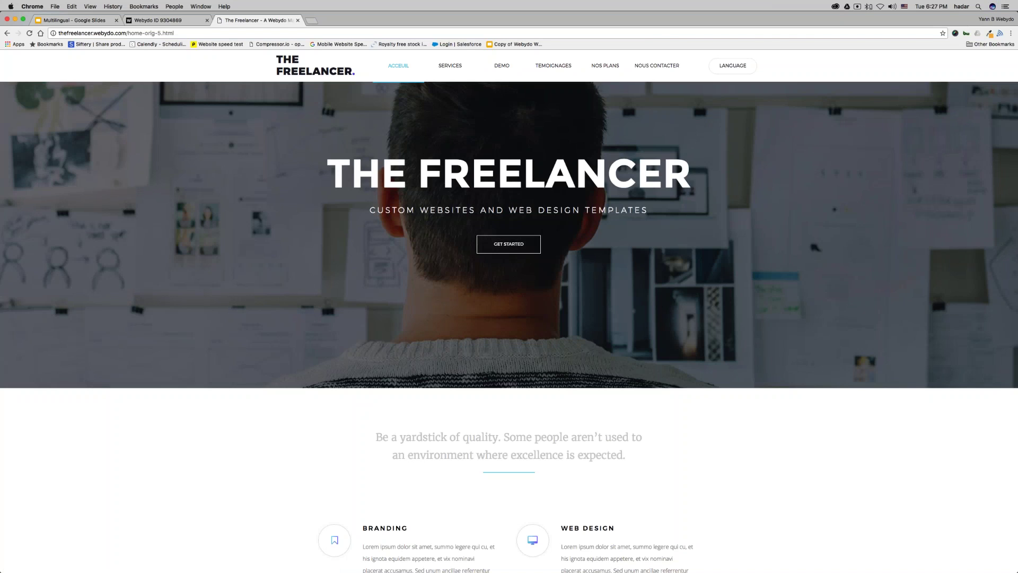
Step: Back in the site editor, repeat the FR button only on the HOME and HOME - FR pages
click(158, 20)
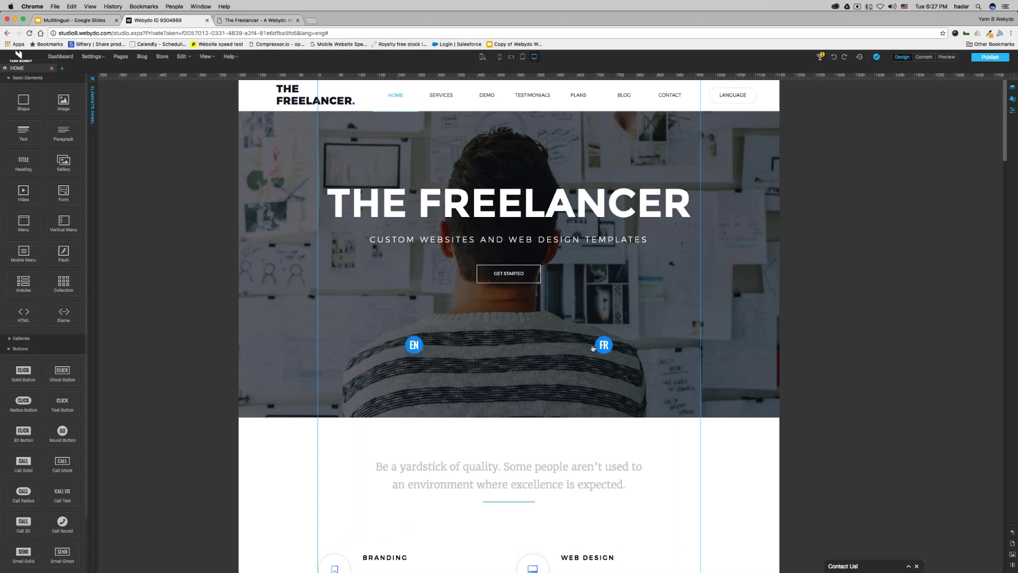
click(604, 347)
right_click(606, 344)
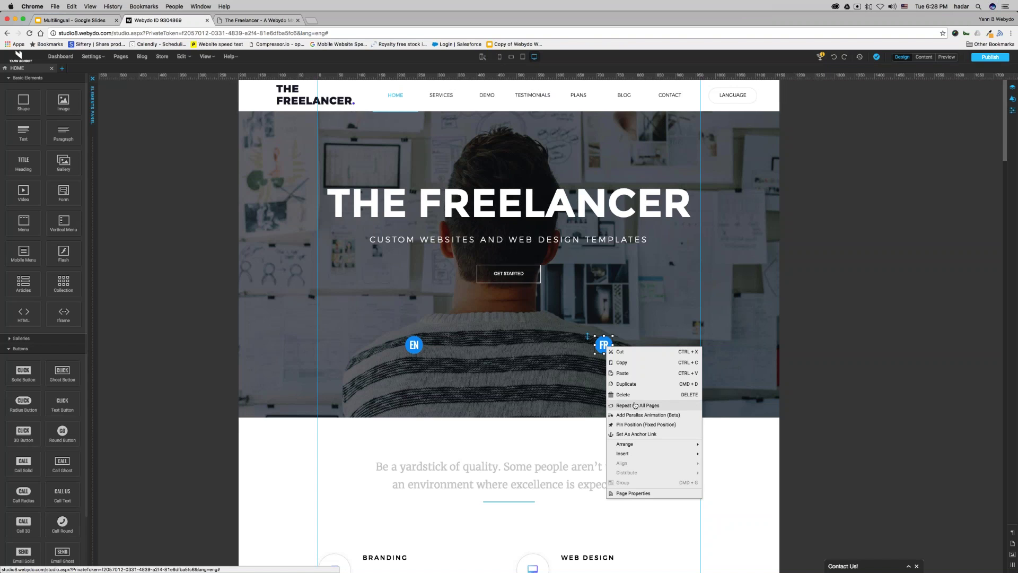
click(635, 406)
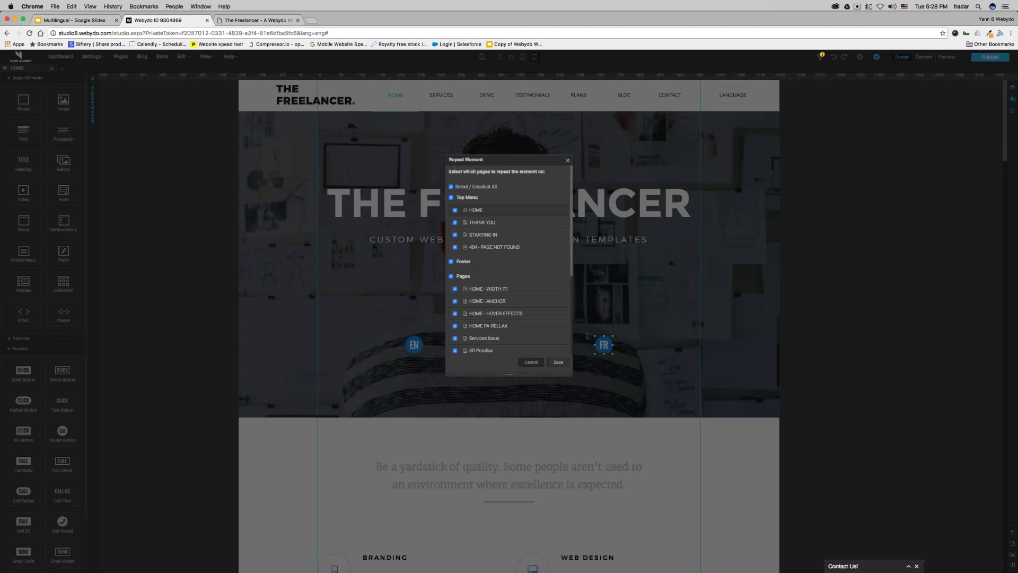
click(455, 210)
scroll(460, 217, down, 3)
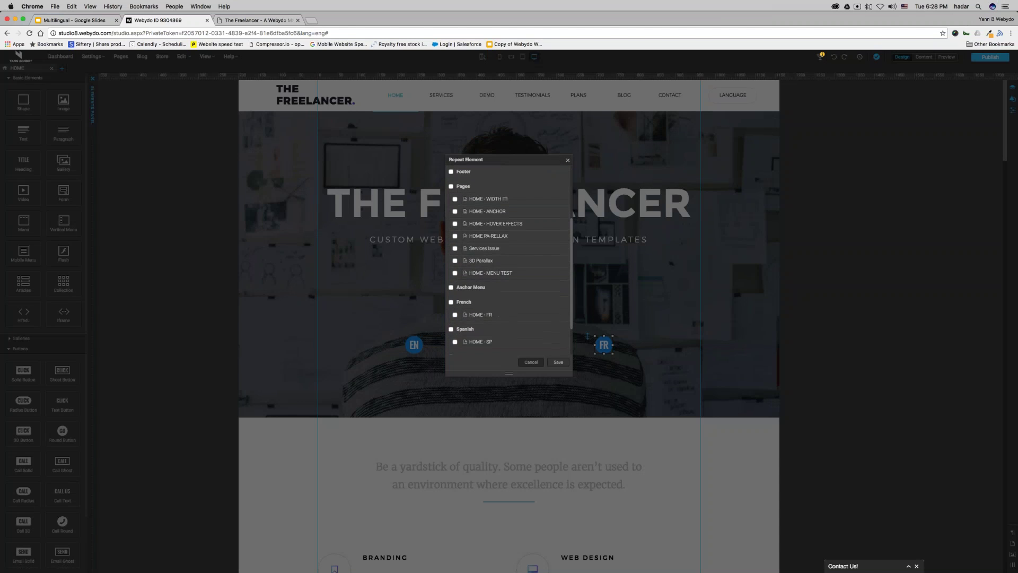
click(455, 314)
click(559, 362)
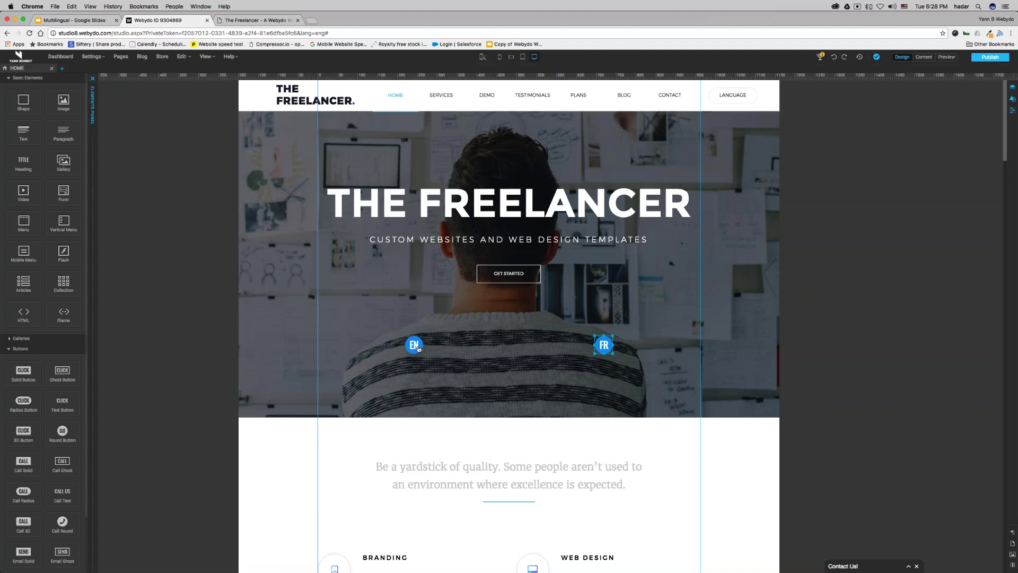
Step: Repeat the EN button on the HOME and HOME - FR pages
right_click(415, 348)
click(427, 412)
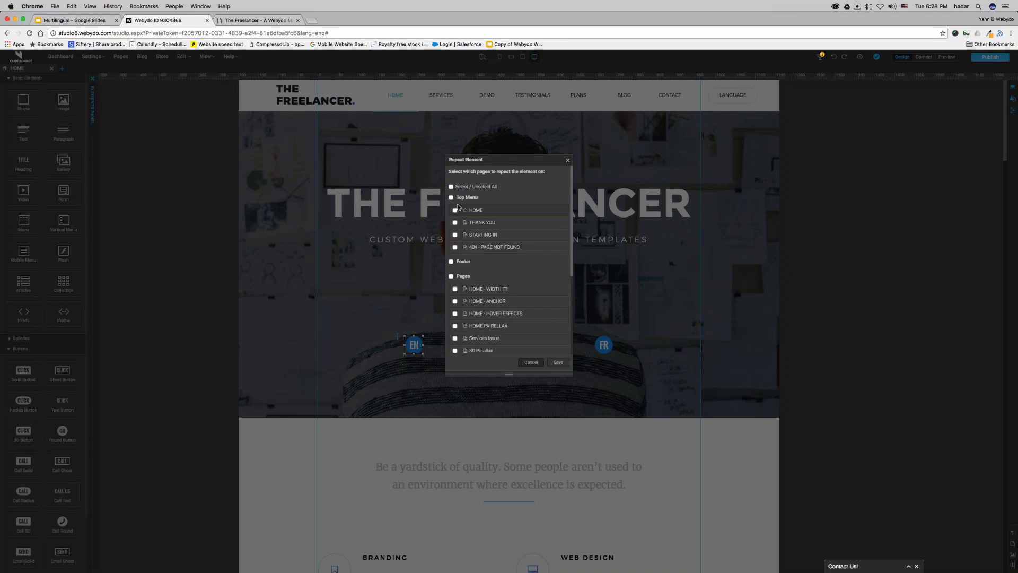
click(455, 210)
scroll(533, 234, down, 5)
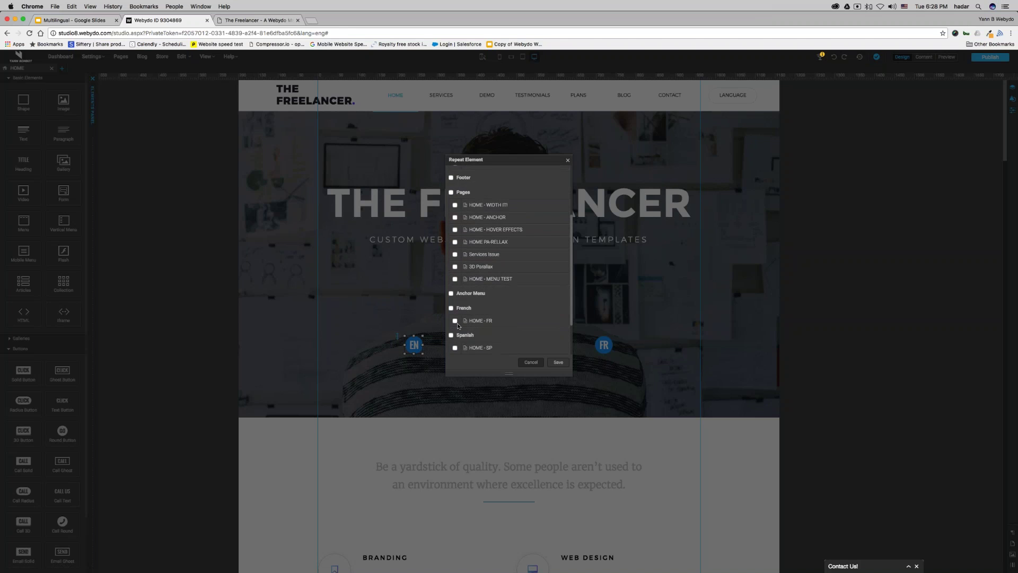
click(455, 320)
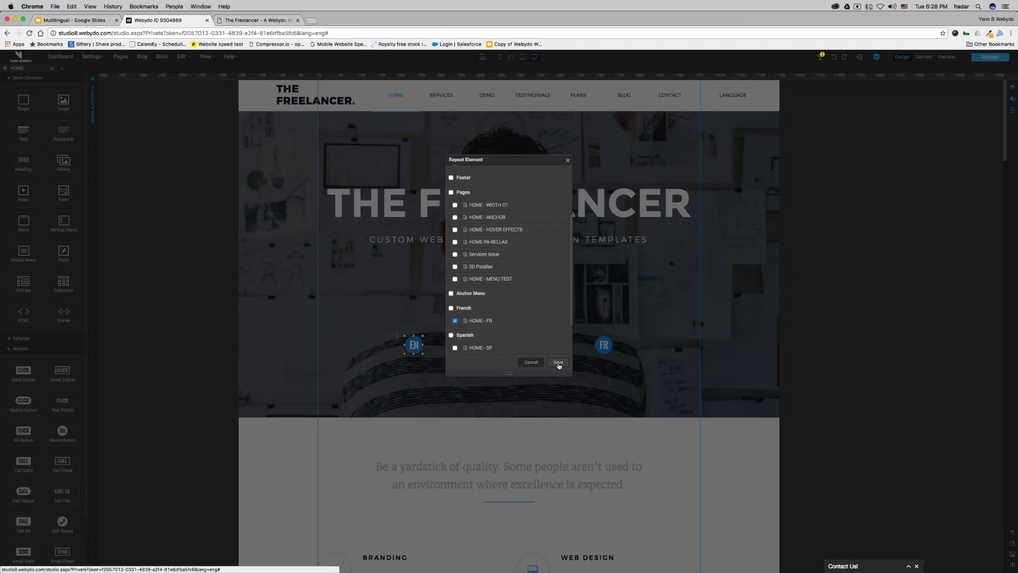
click(558, 362)
Step: Republish the website, open the live site and try both language buttons again
click(989, 57)
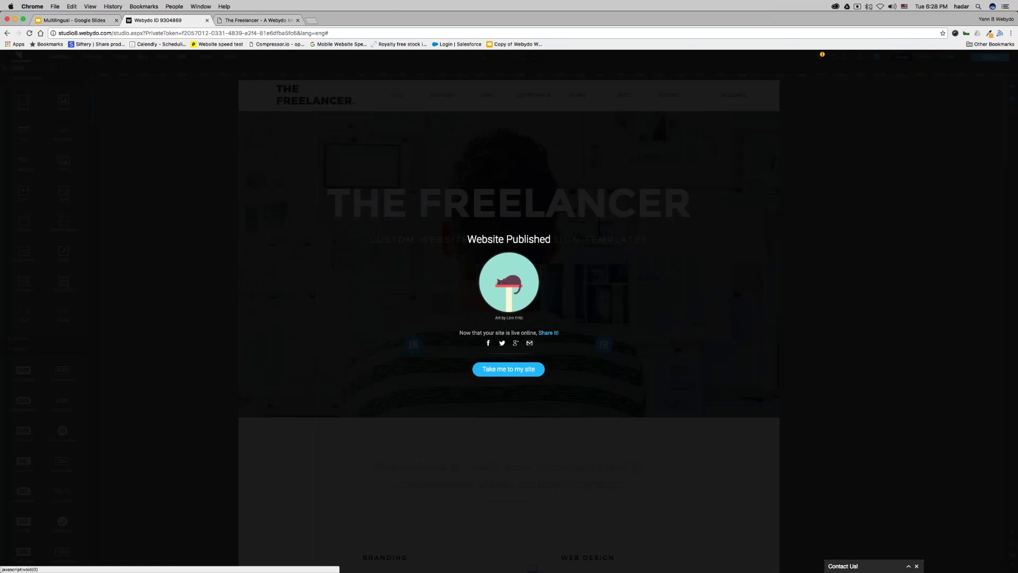
click(509, 368)
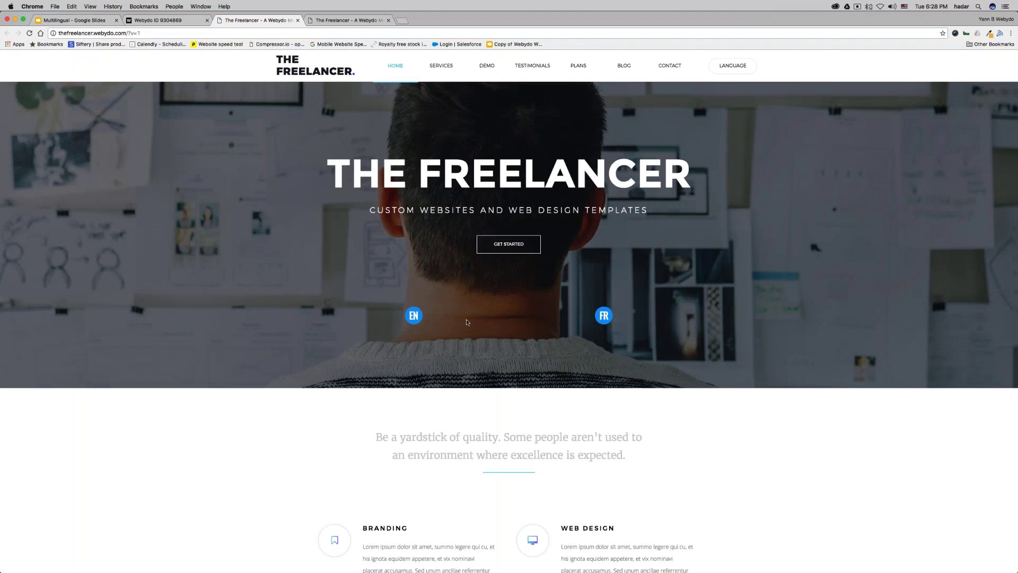
click(414, 315)
click(603, 316)
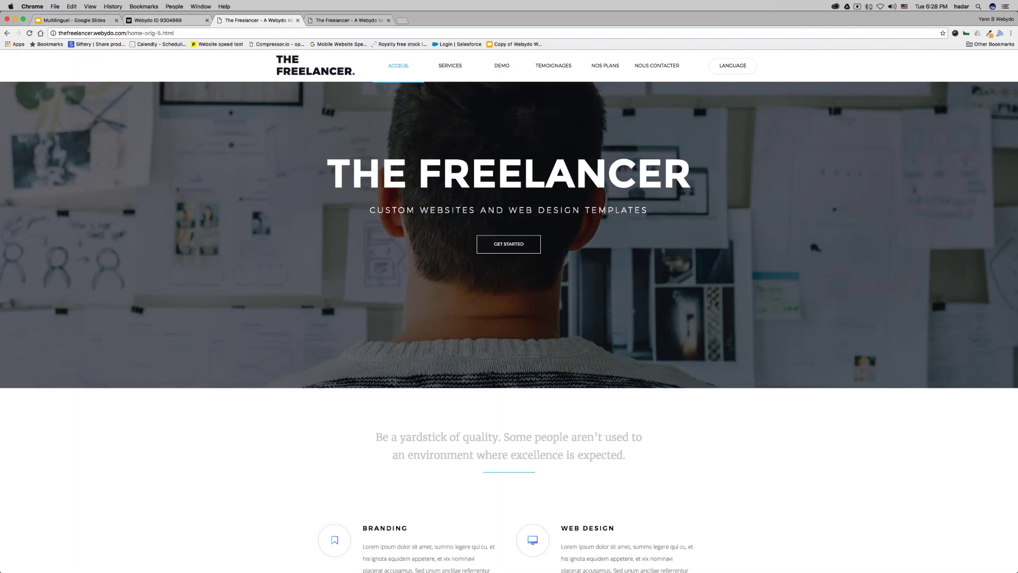
Step: Return to the site editor and check the FR button's properties and the pages it is repeated on
click(159, 20)
click(508, 368)
click(604, 345)
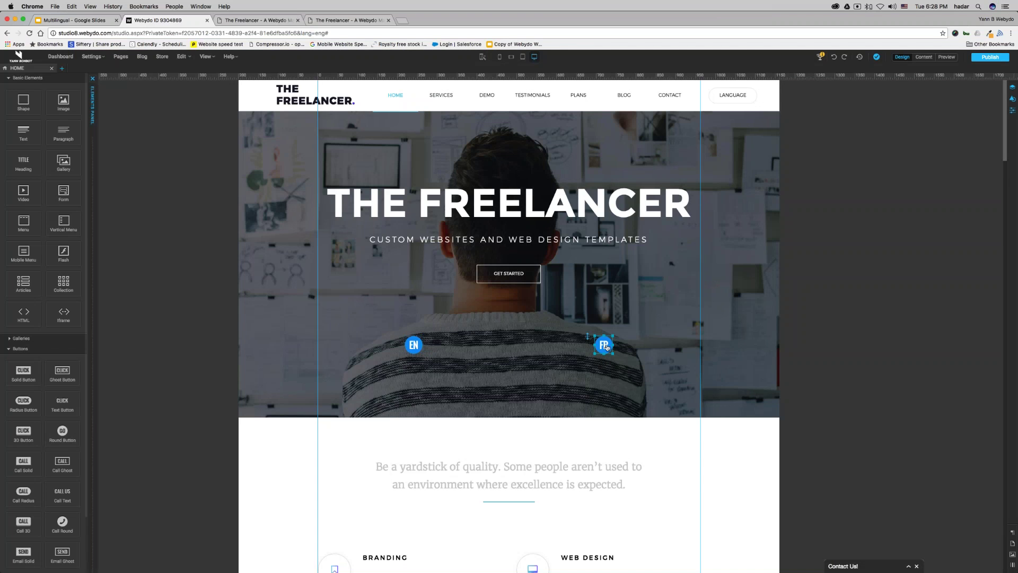
right_click(602, 347)
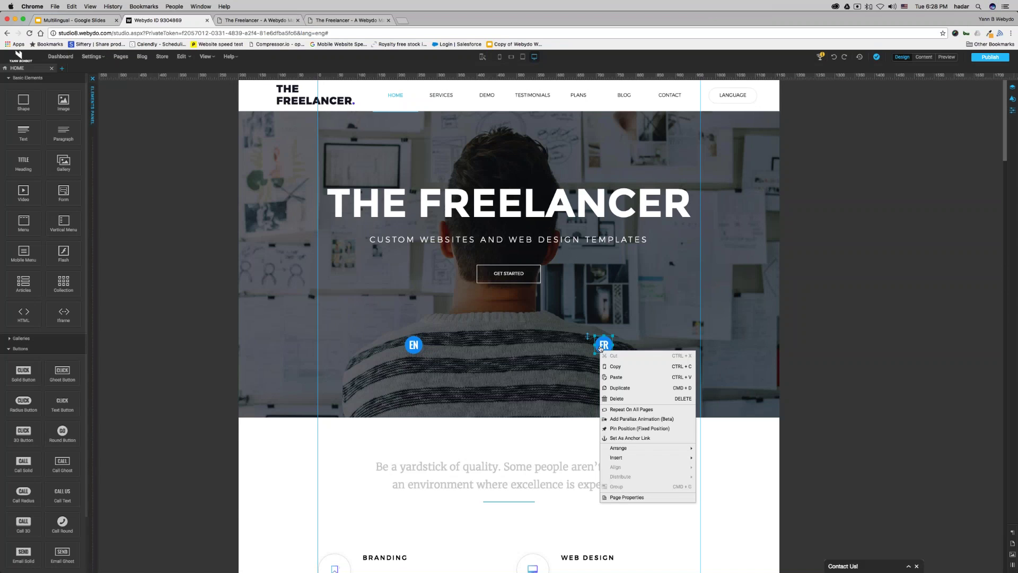
click(788, 306)
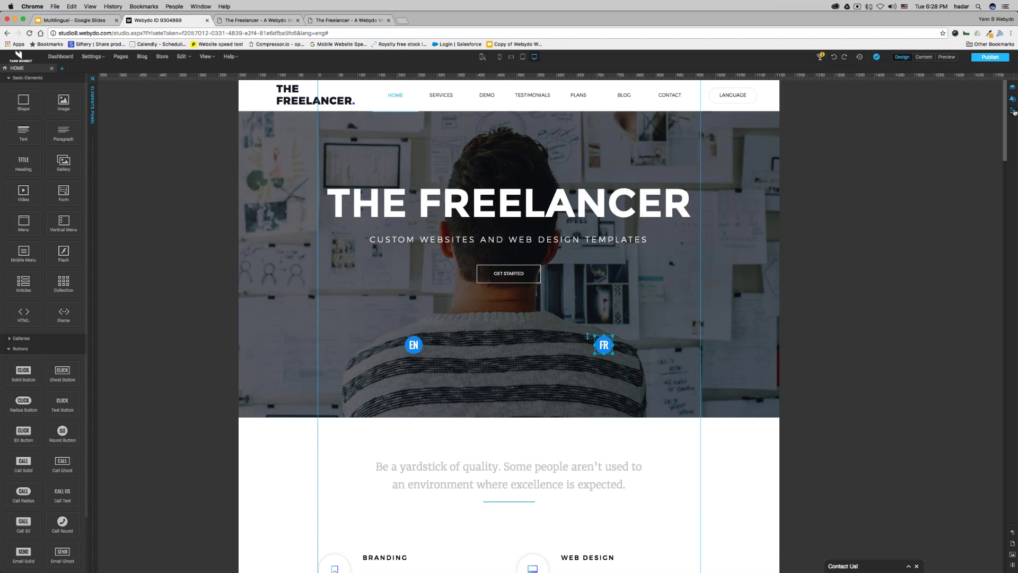
click(1012, 109)
right_click(601, 343)
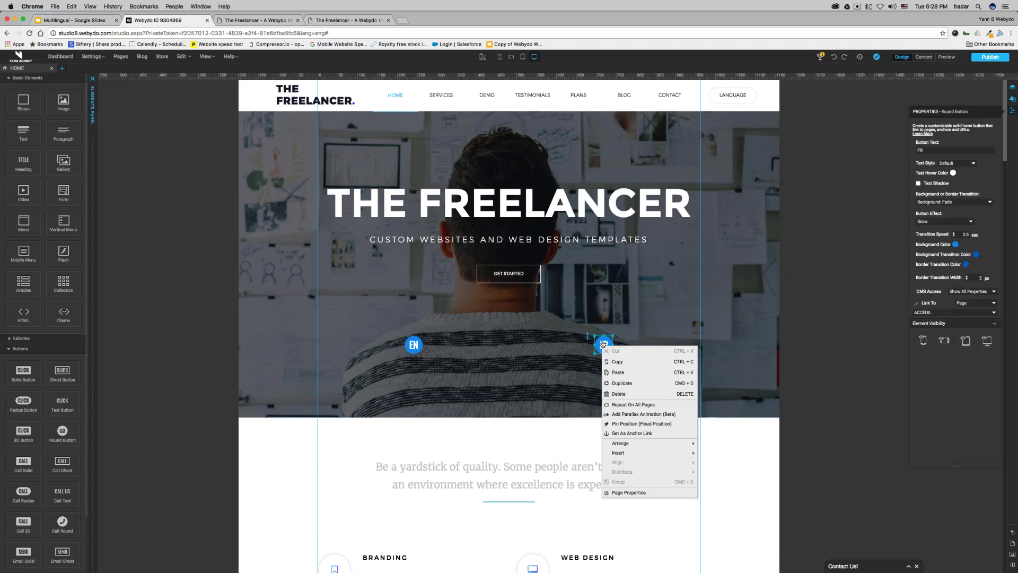
click(623, 408)
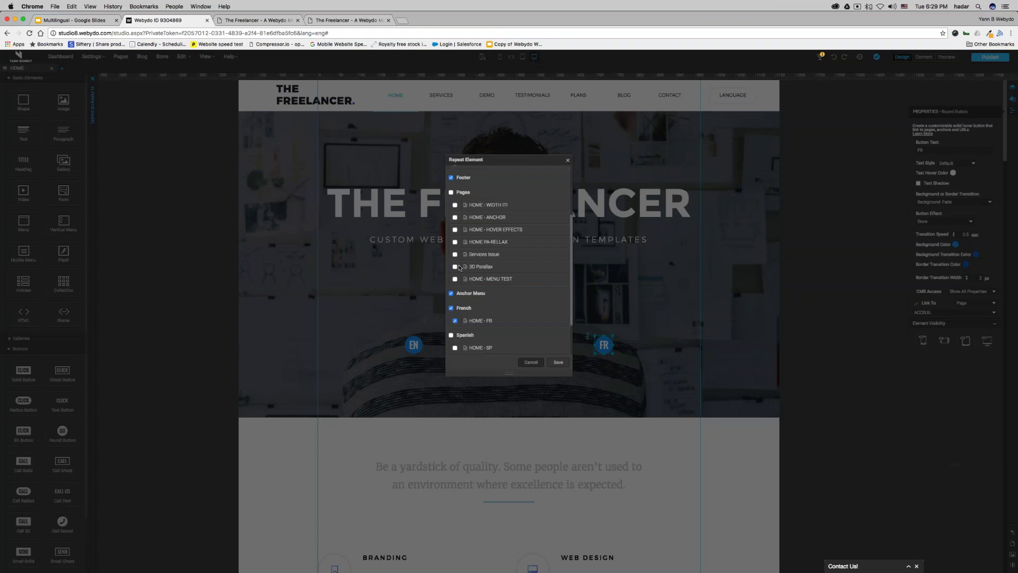
click(529, 386)
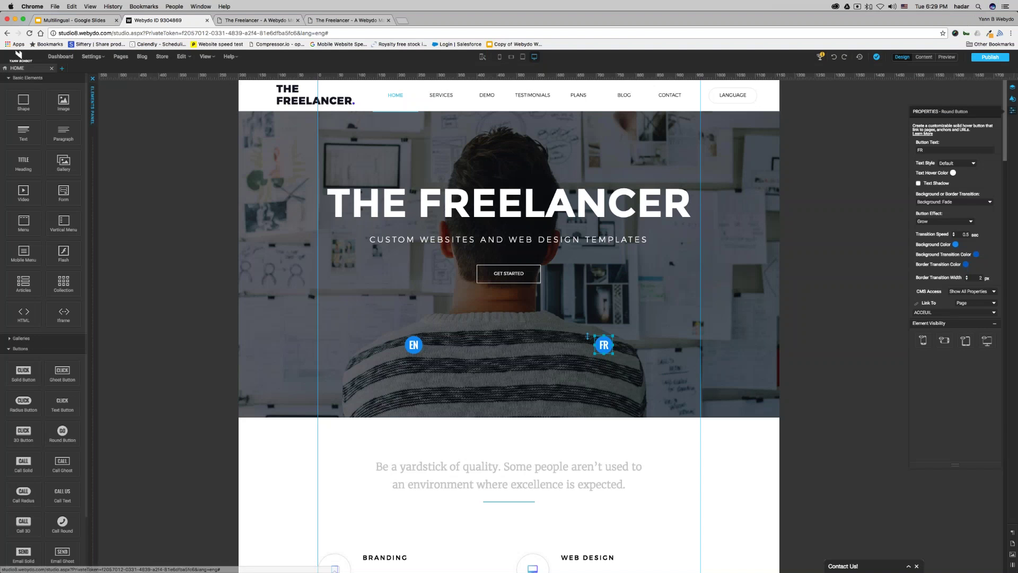
Step: Change the FR button's page link to HOME - FR and republish the website, opening the live site
click(951, 313)
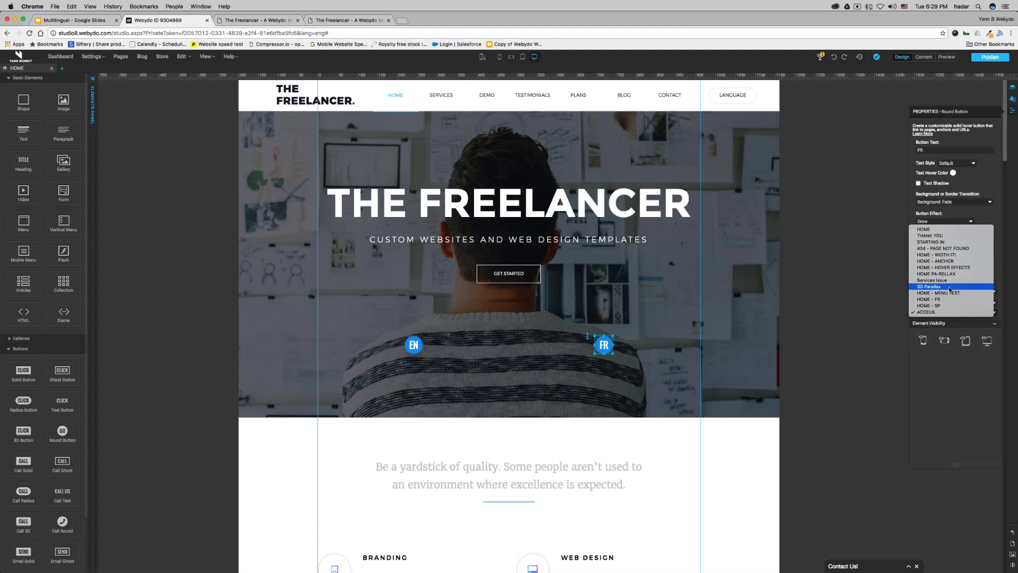
click(933, 299)
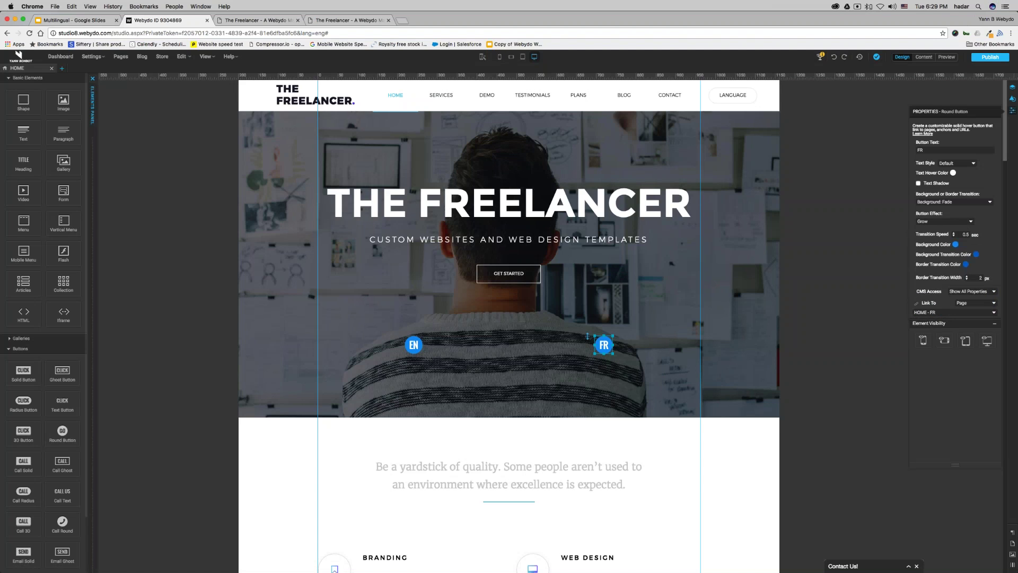
click(989, 58)
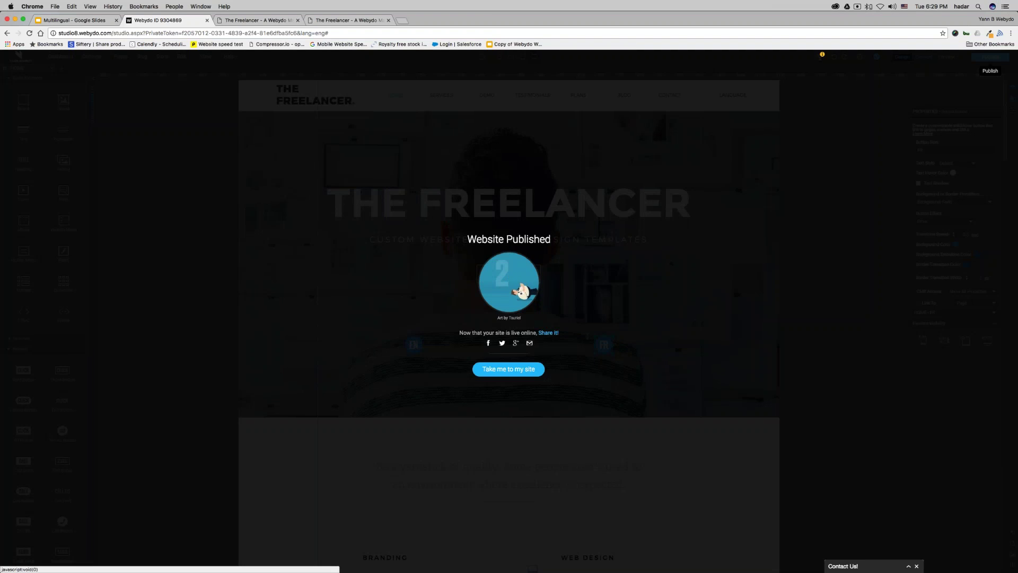
click(520, 284)
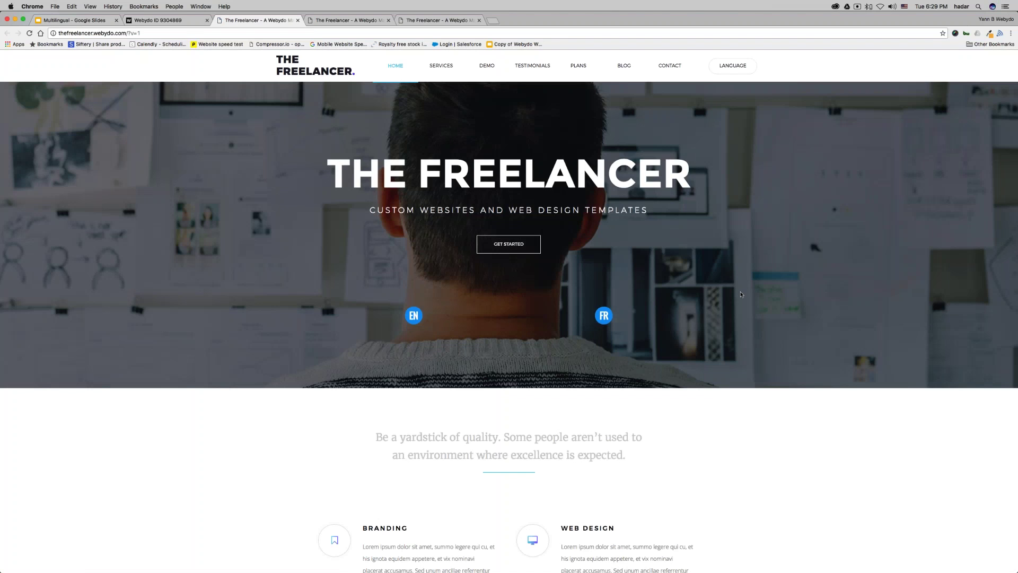
Step: Test the FR and EN buttons on the live site, switching twice between the French and English home pages
click(606, 319)
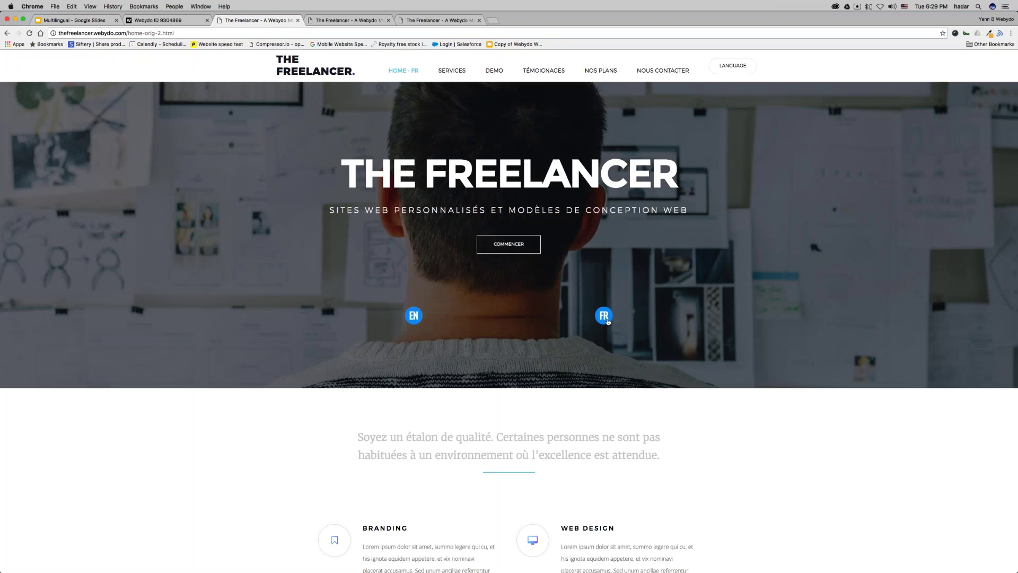
scroll(495, 391, down, 5)
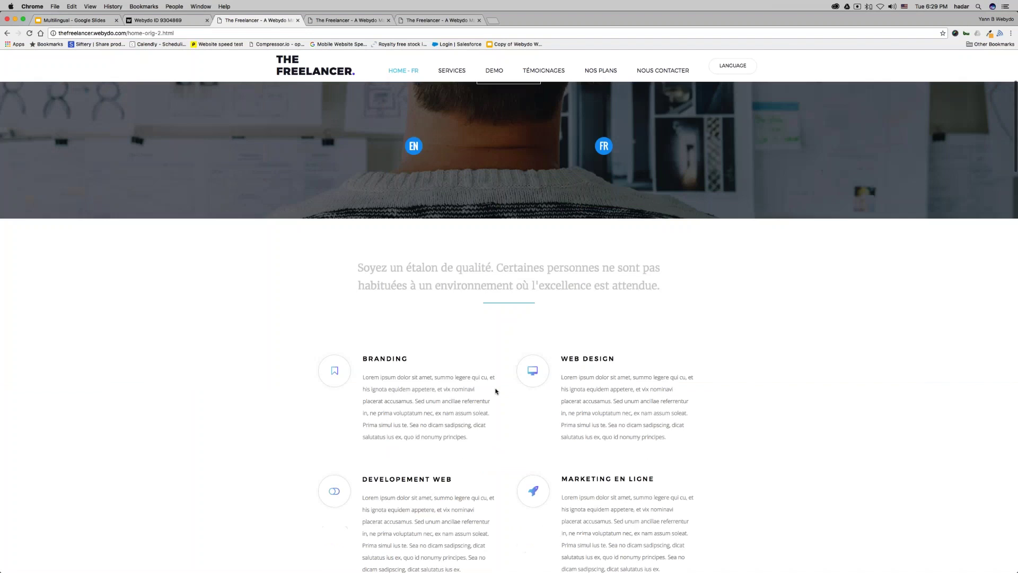
scroll(496, 390, up, 5)
click(411, 316)
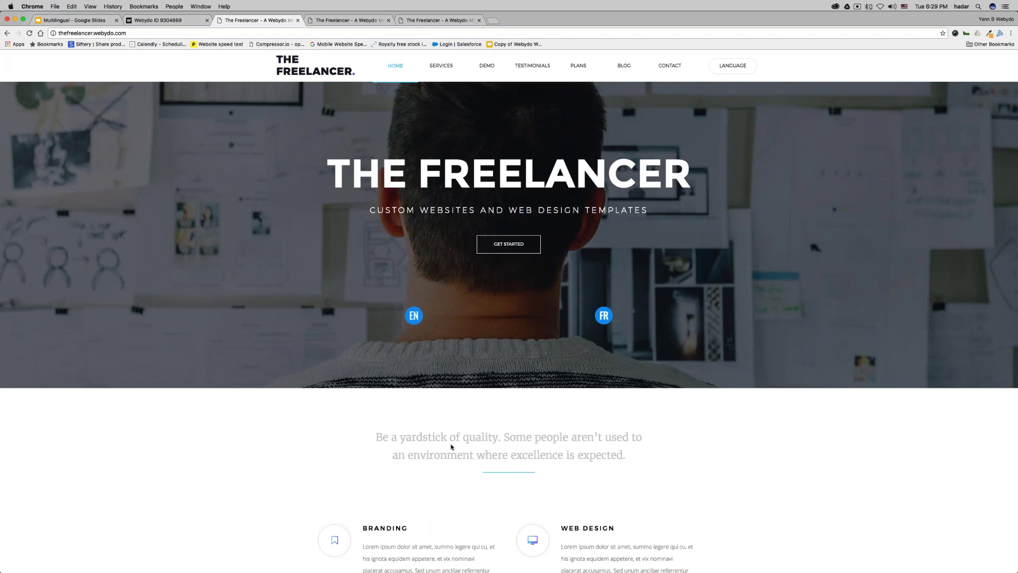
click(603, 315)
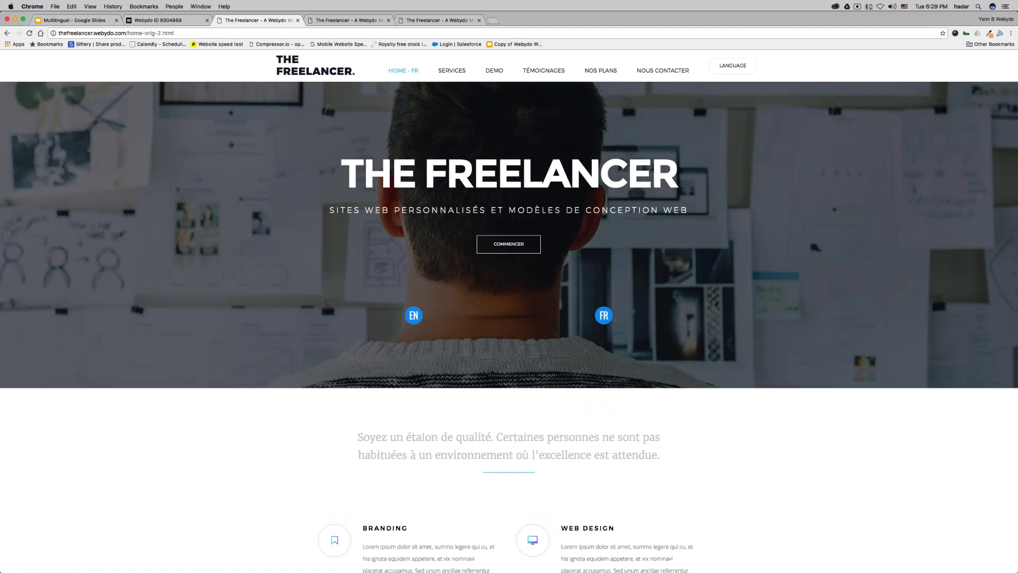
click(412, 316)
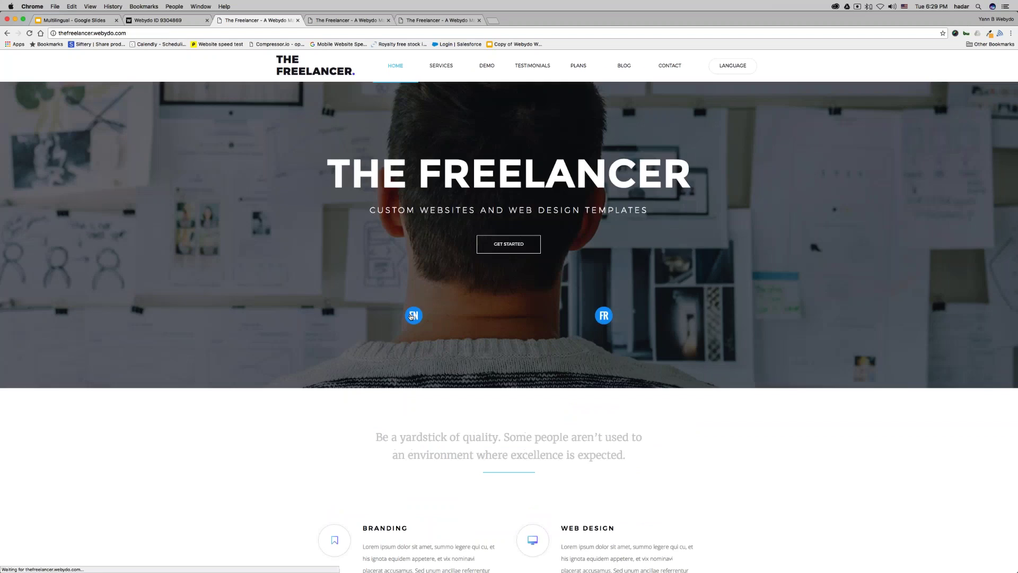
Step: Switch to the Google Slides presentation and advance to the Buttons Language cheat sheet
click(84, 20)
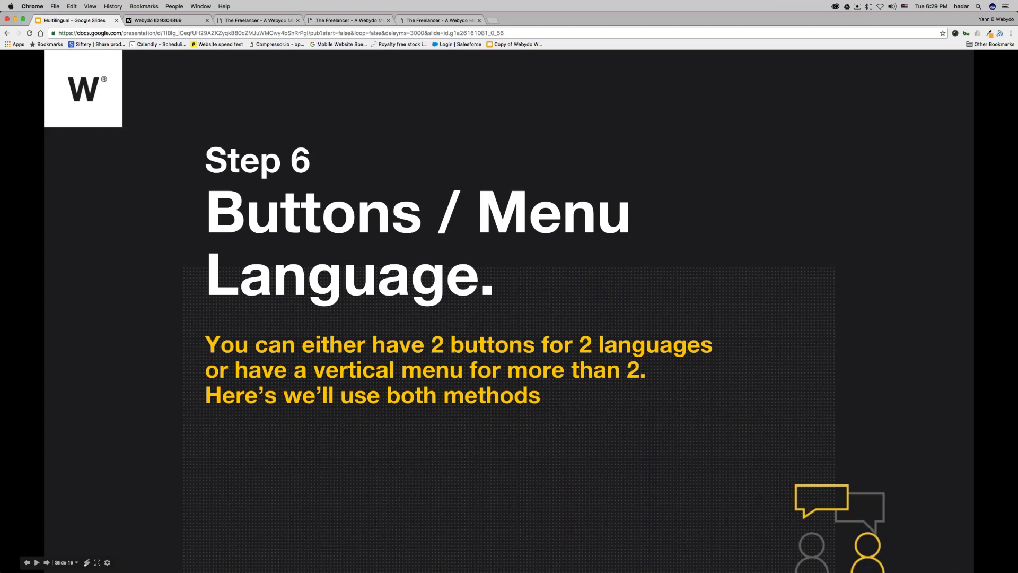
key(Right)
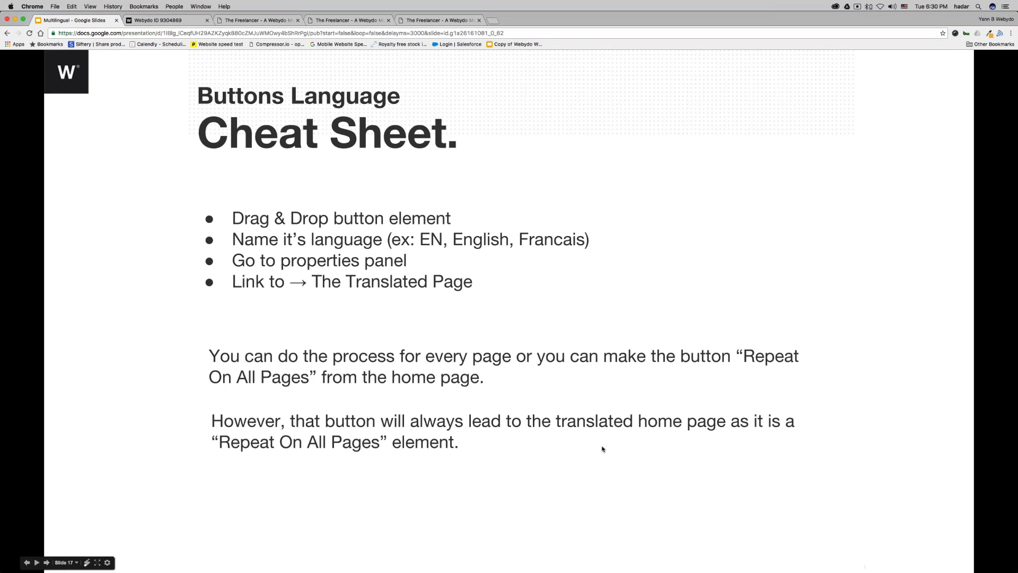
Step: Return to the site editor and delete the FR and EN round buttons from the home page
key(ctrl+Tab)
mouse_move(721, 96)
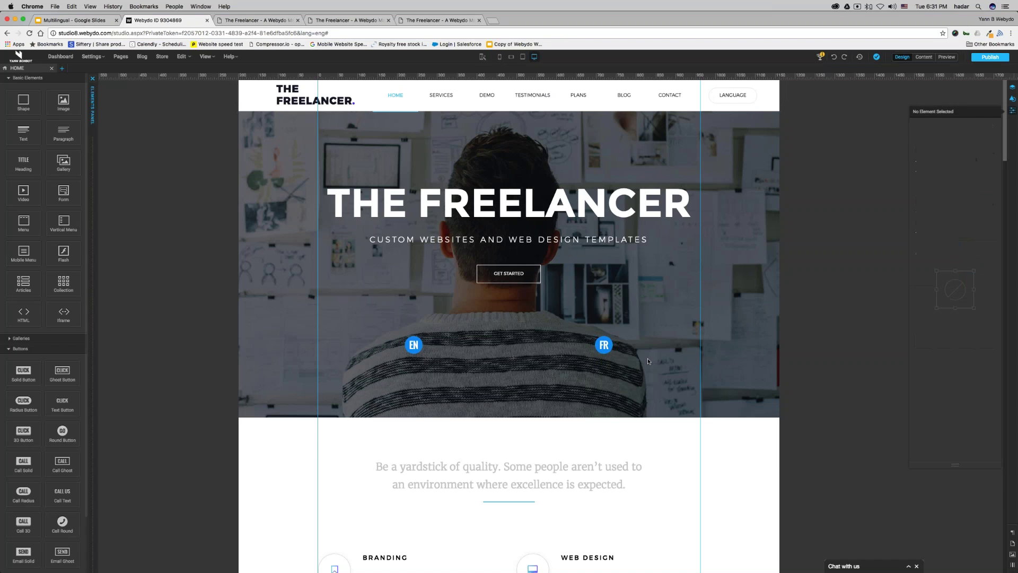
key(Delete)
click(413, 345)
key(Delete)
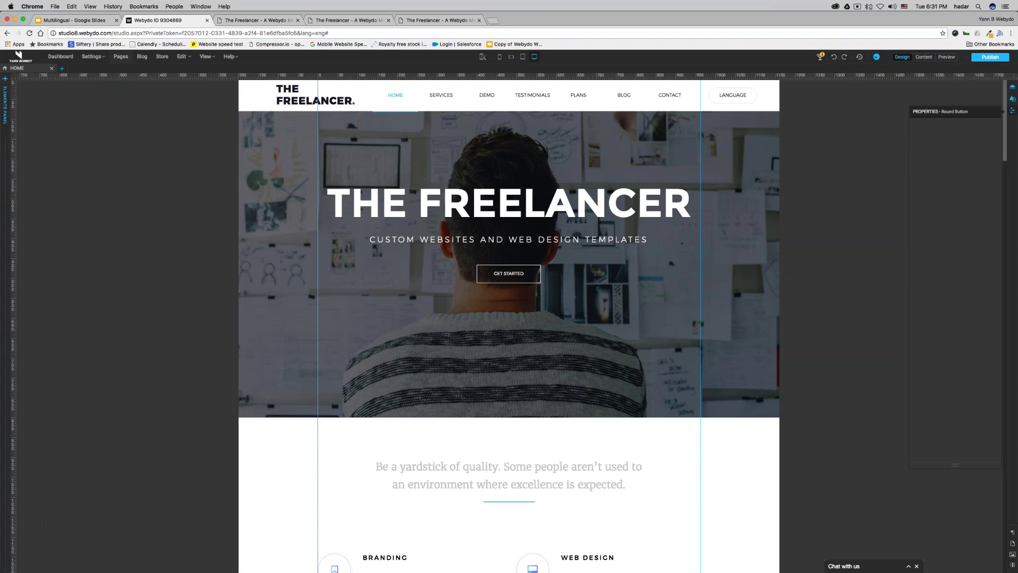
click(120, 56)
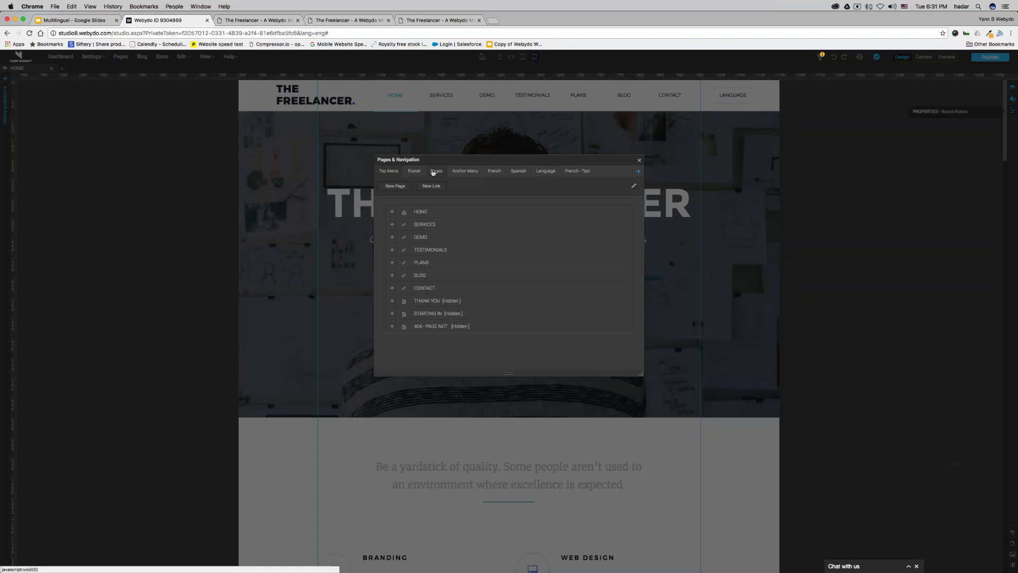
click(504, 174)
click(519, 174)
click(370, 171)
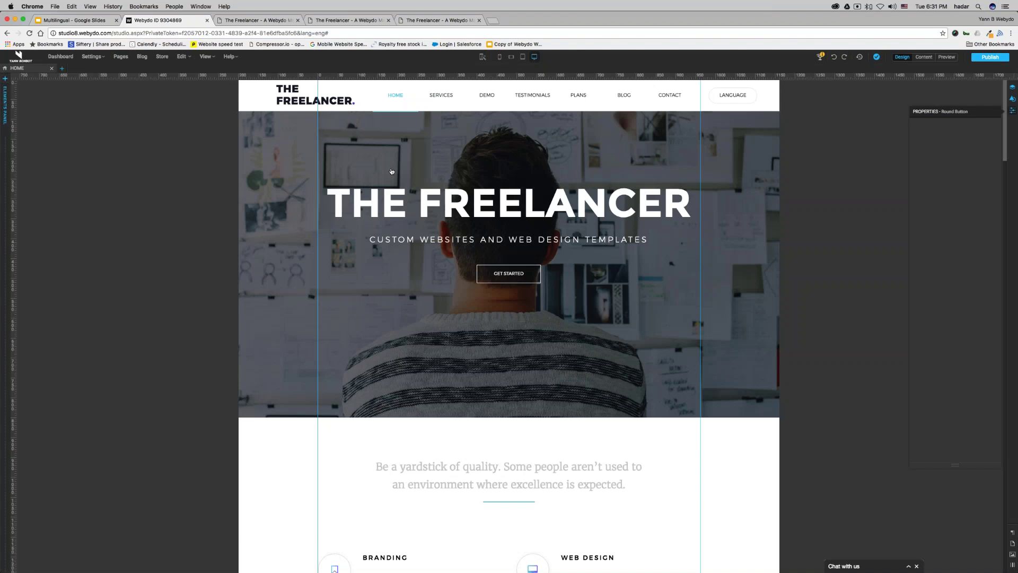
Step: Rename the Top Menu navigation menu as English
click(123, 57)
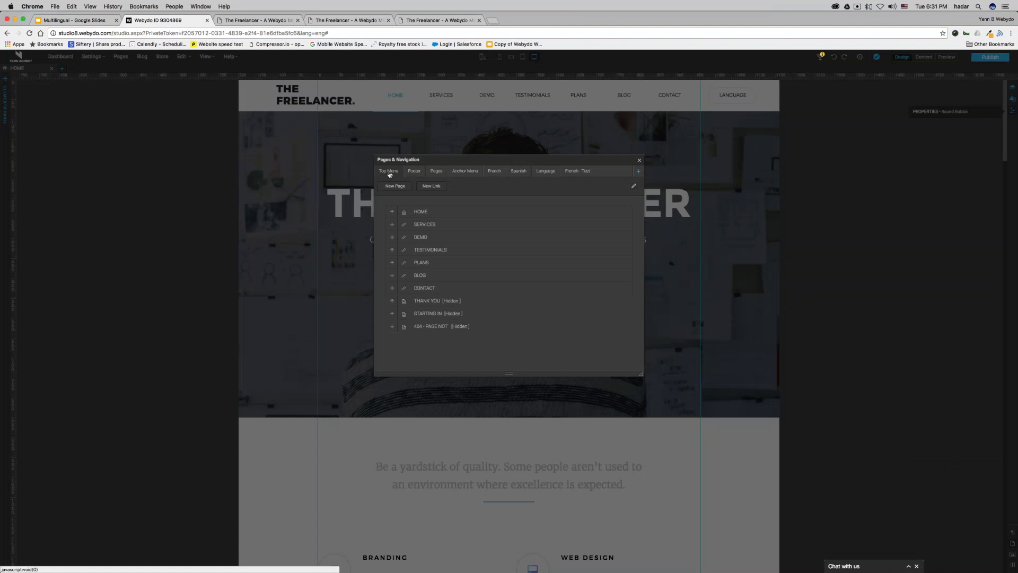
click(633, 187)
key(super+a)
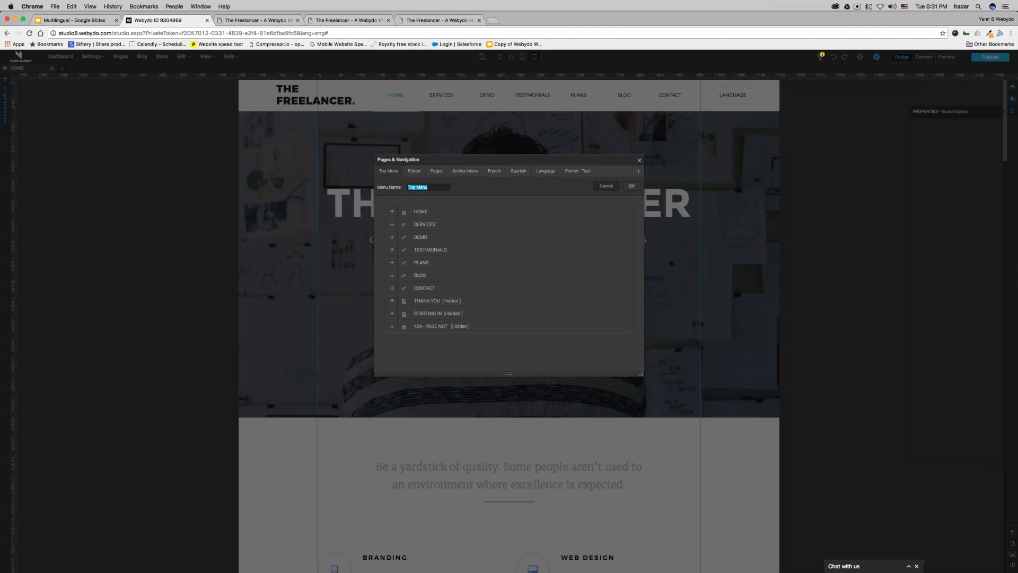
text(English)
key(Return)
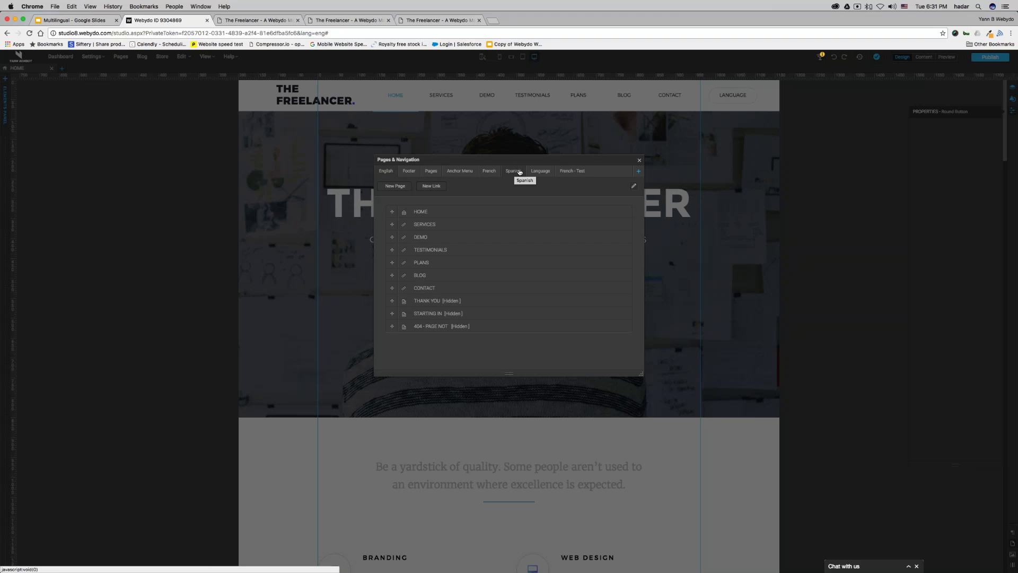
Step: Check which pages the ENGLISH, FRANÇAIS and ESPAÑOL entries of the Language menu link to, leaving their settings unchanged
click(536, 171)
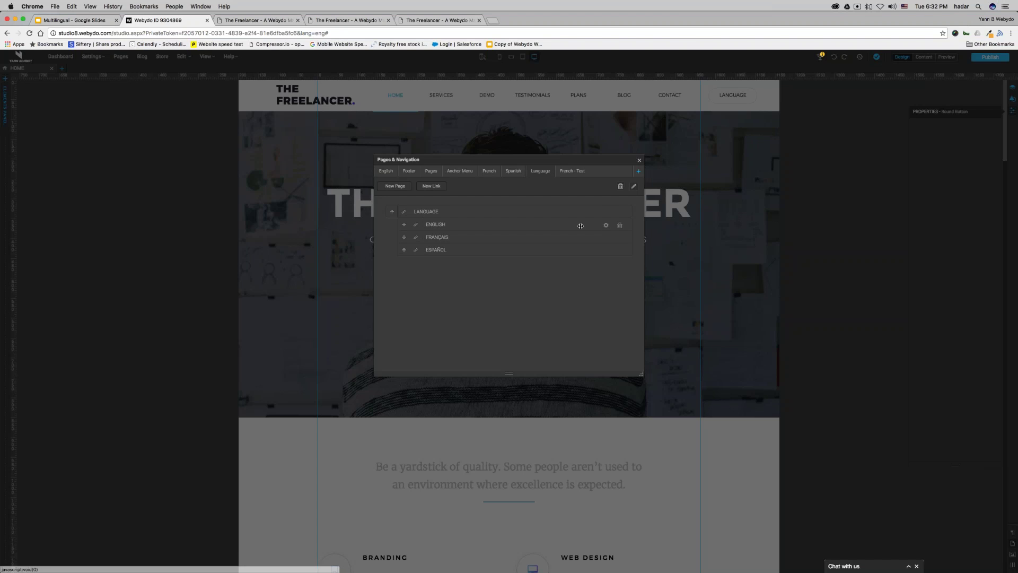
click(606, 224)
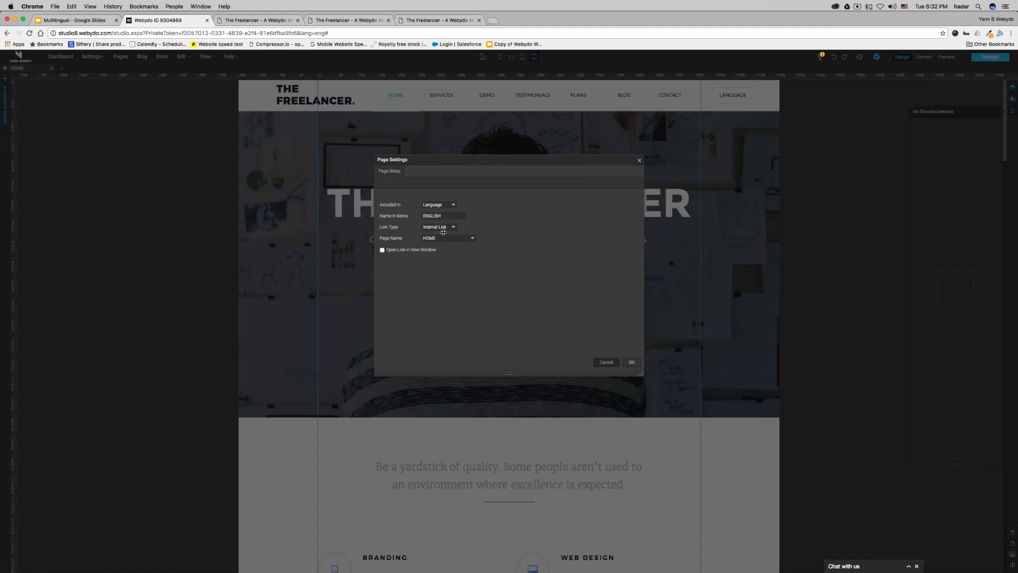
key(Escape)
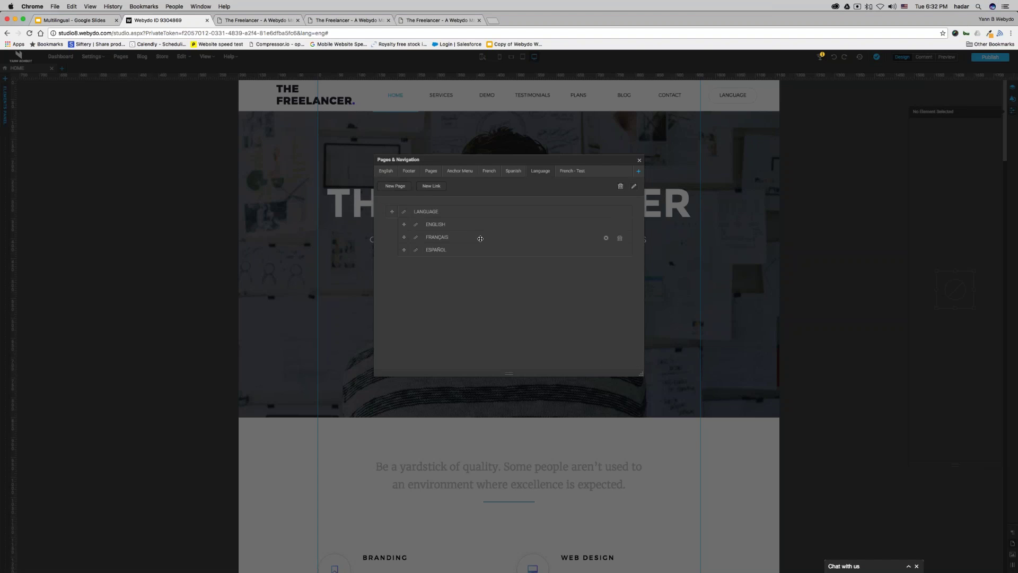
click(606, 238)
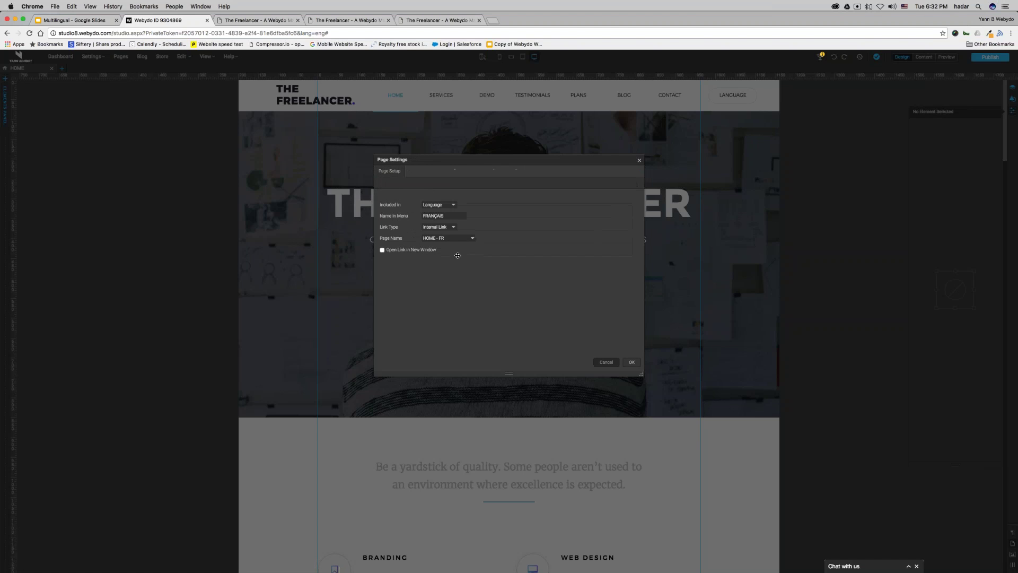
click(605, 361)
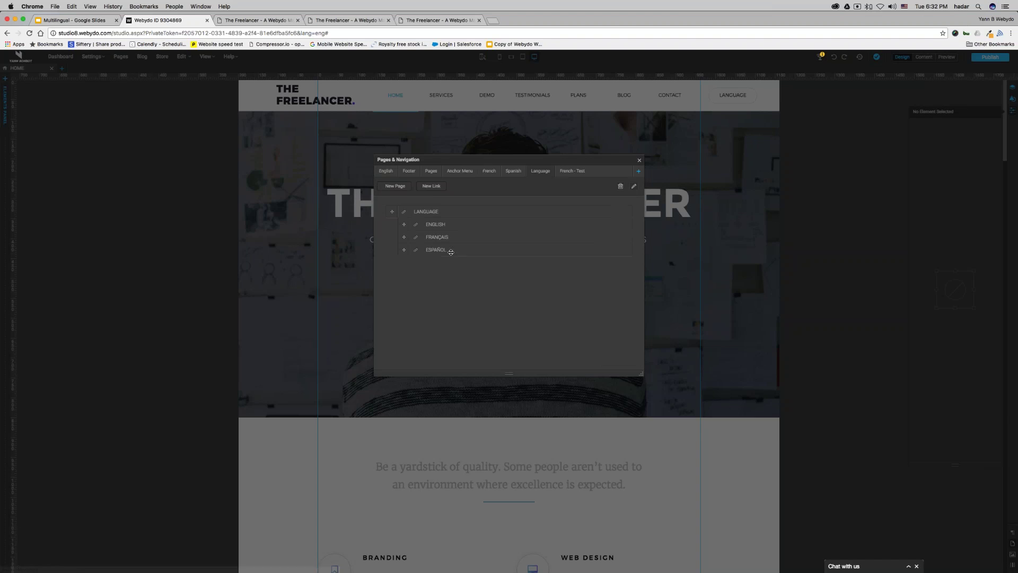
click(606, 250)
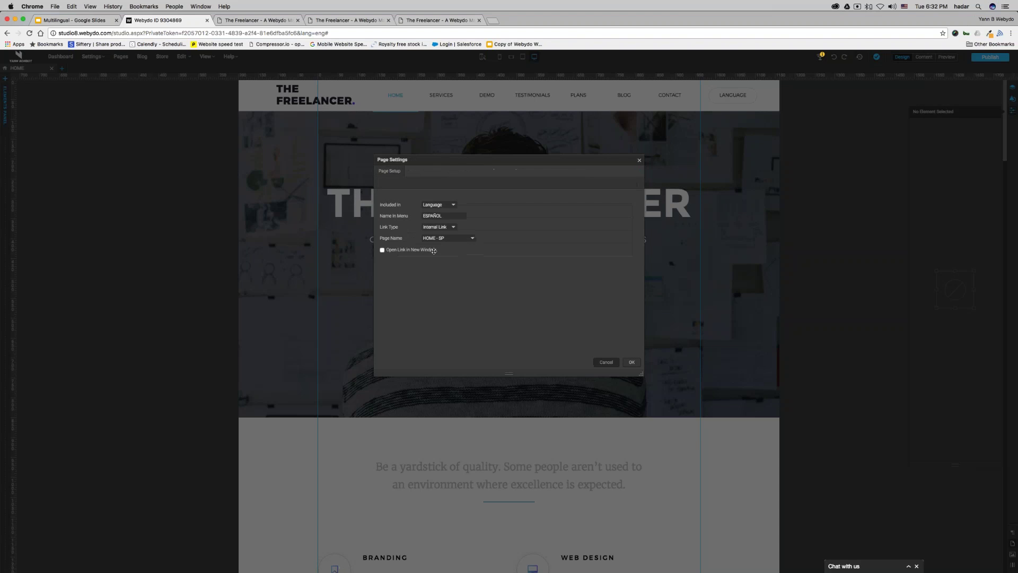
click(606, 362)
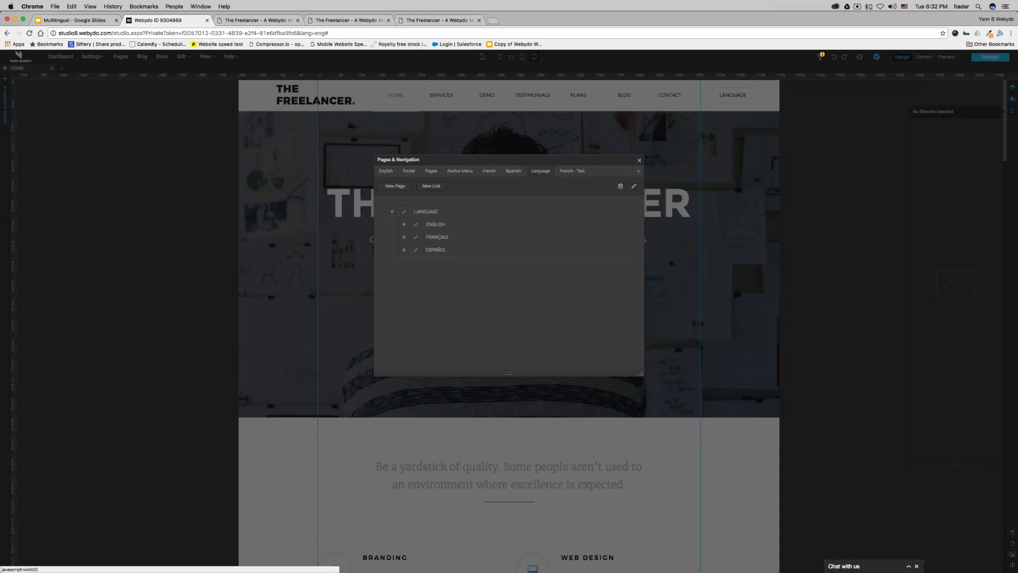
Step: Add an internal link named NEW HOME FR to the Language menu, pointing to the ACCEUIL page
click(415, 249)
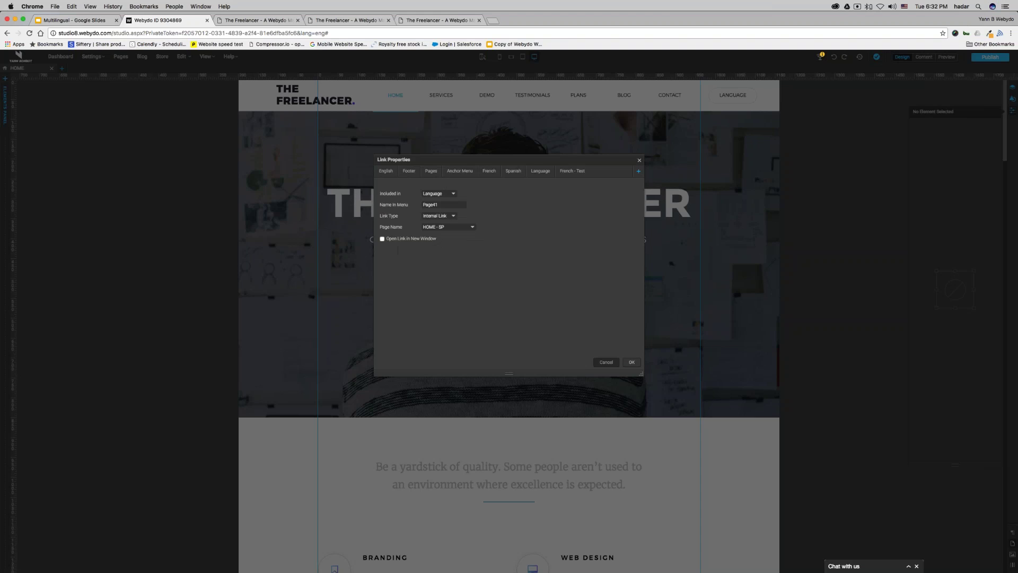
double_click(430, 204)
text(NEW HGOME)
key(BackSpace)
key(BackSpace)
key(BackSpace)
text(HONEME FRE)
click(448, 227)
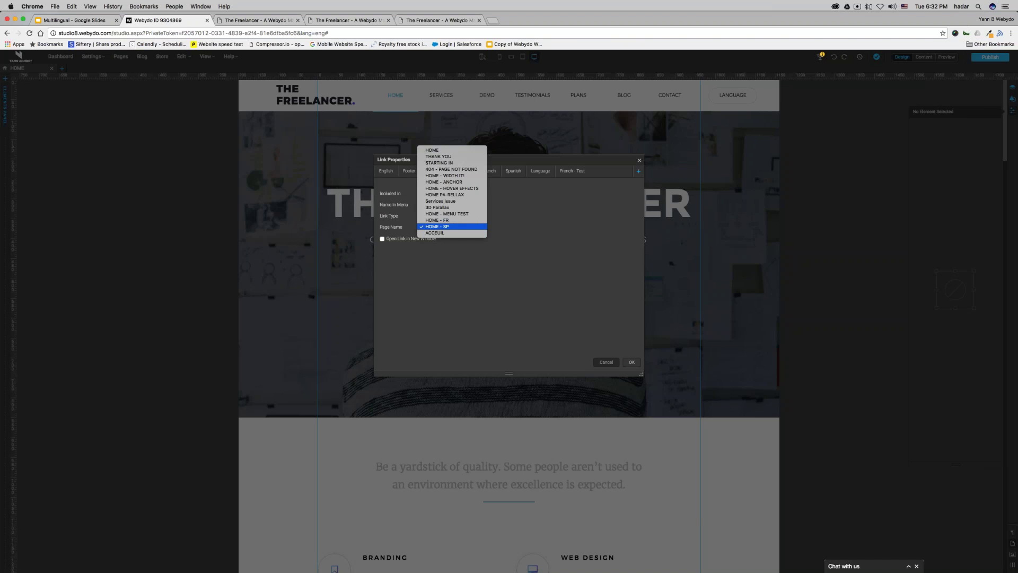
click(451, 234)
click(632, 363)
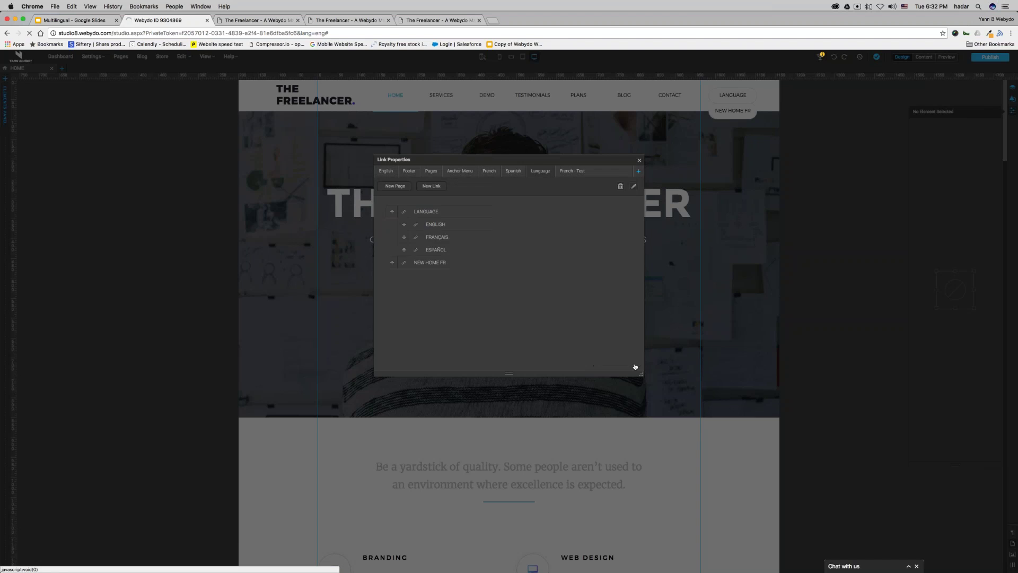
Step: Nest the NEW HOME FR link under LANGUAGE and publish the website, opening the live site
drag(416, 263, 426, 264)
click(639, 160)
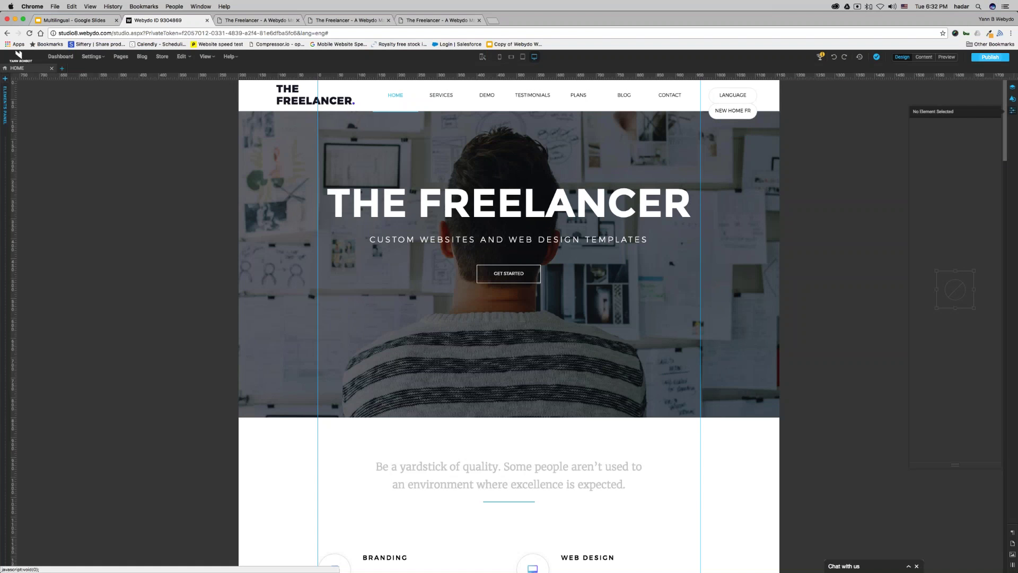
click(991, 58)
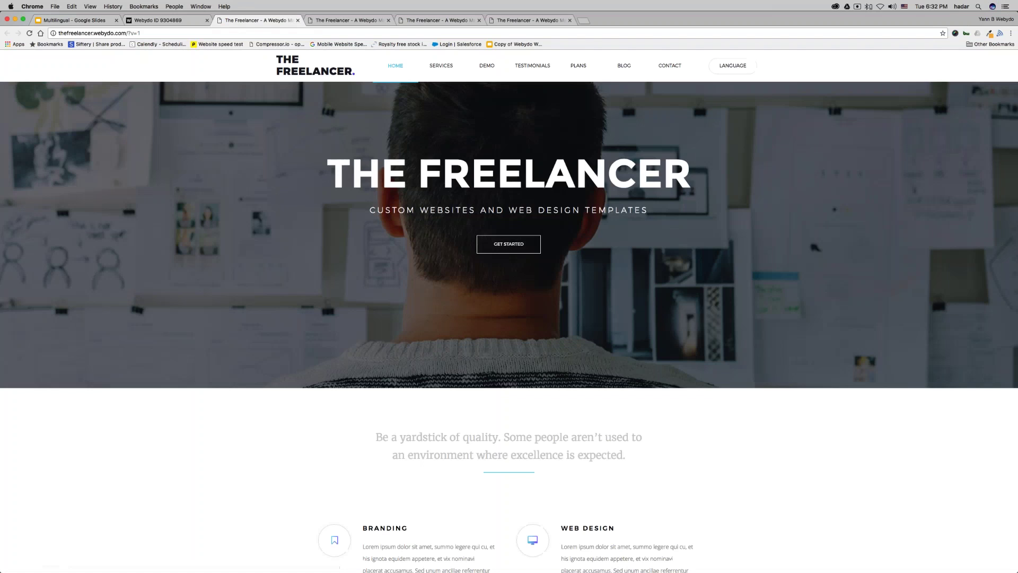
Step: Open NEW HOME FR from the live site's language menu and look through the linked page and its menu entries
mouse_move(734, 66)
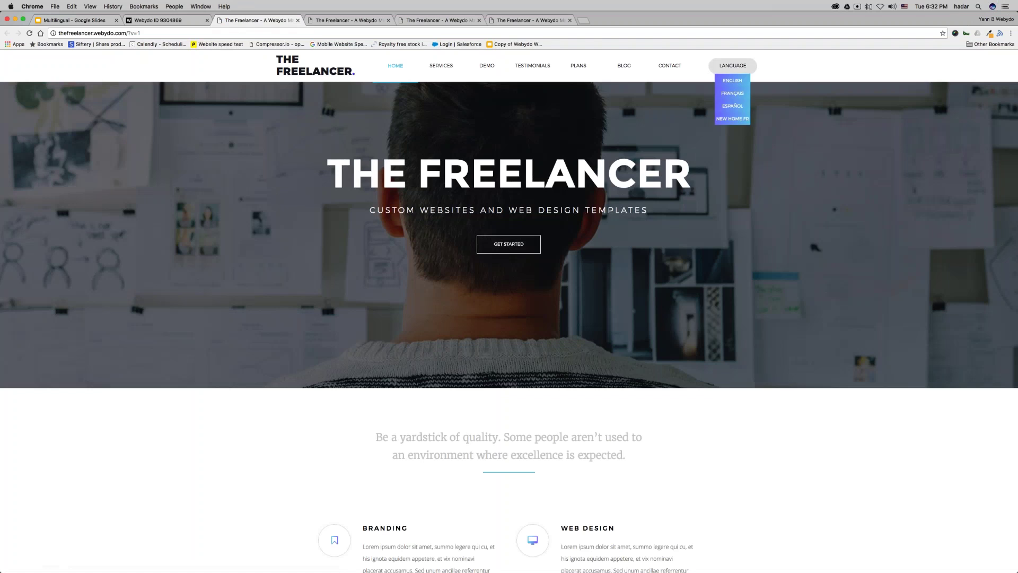
click(736, 120)
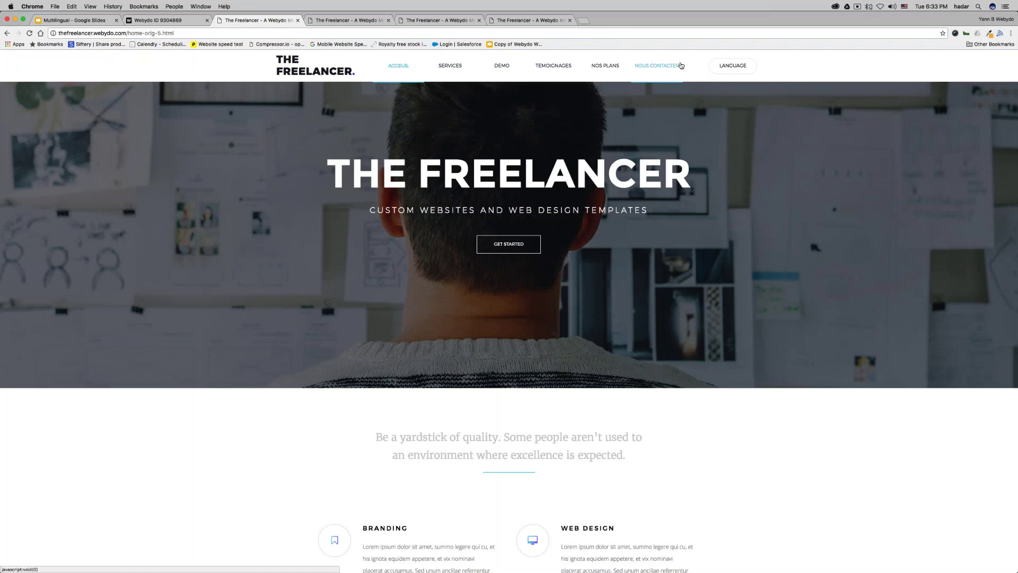
click(733, 65)
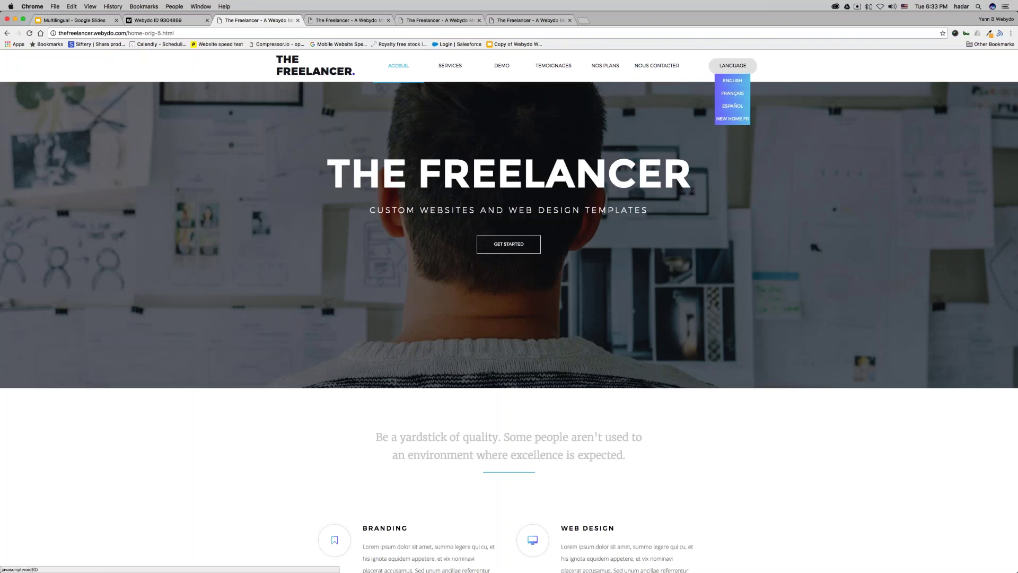
scroll(494, 298, down, 8)
scroll(494, 298, down, 8)
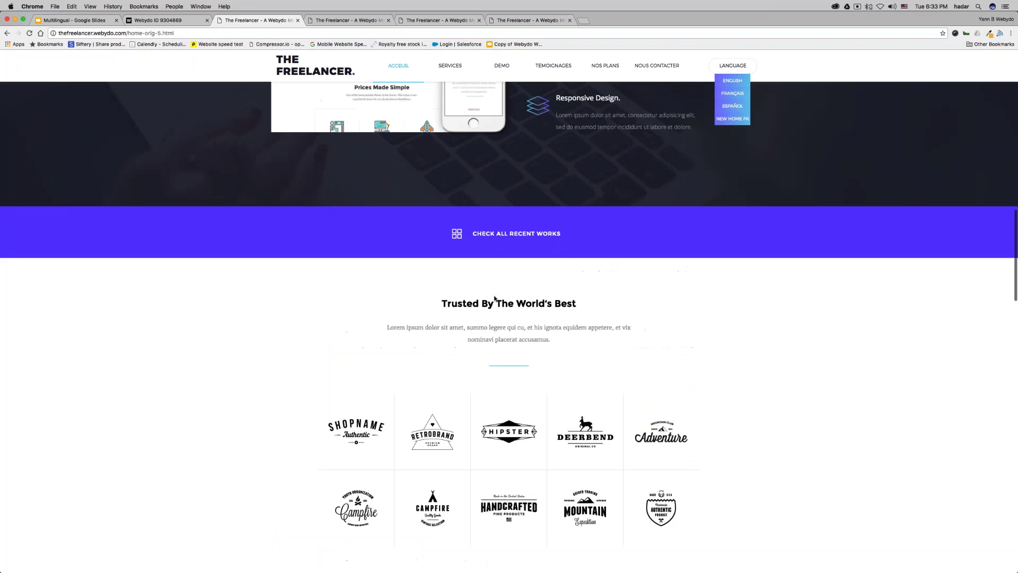
scroll(494, 298, up, 16)
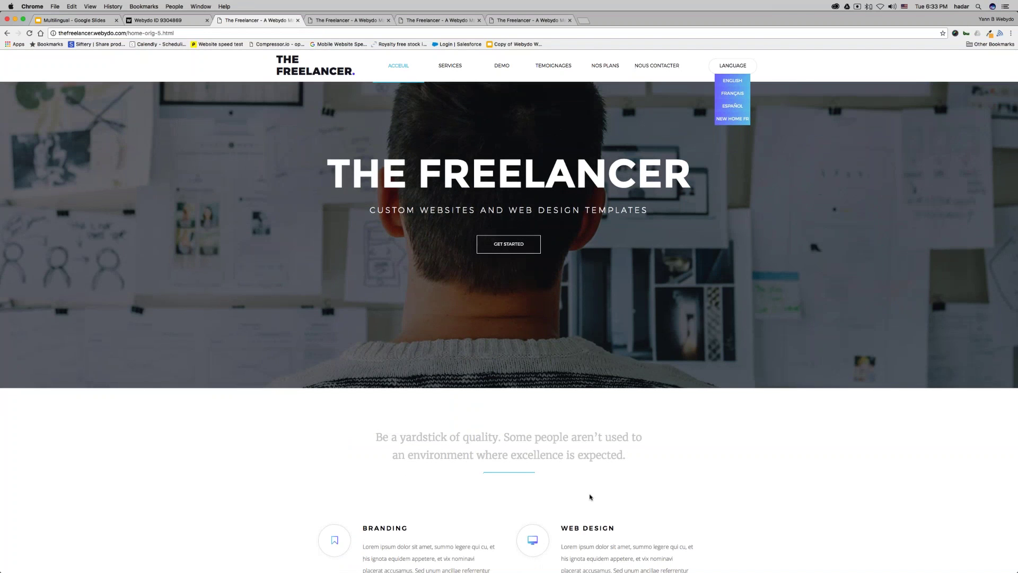
scroll(590, 497, down, 6)
scroll(384, 164, up, 6)
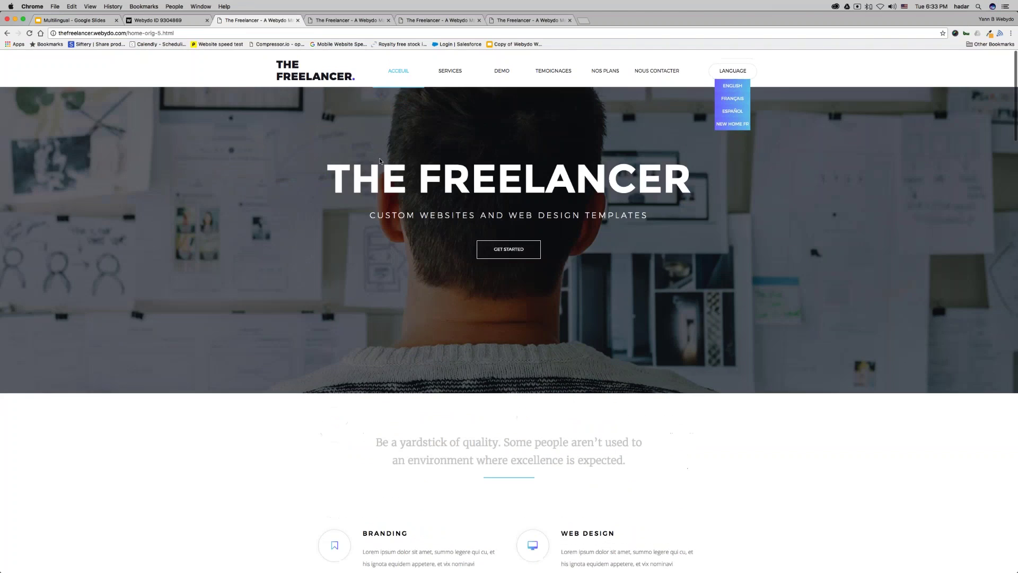
Step: Switch back to the Google Slides presentation and advance to the Menu Language cheat sheet
click(74, 20)
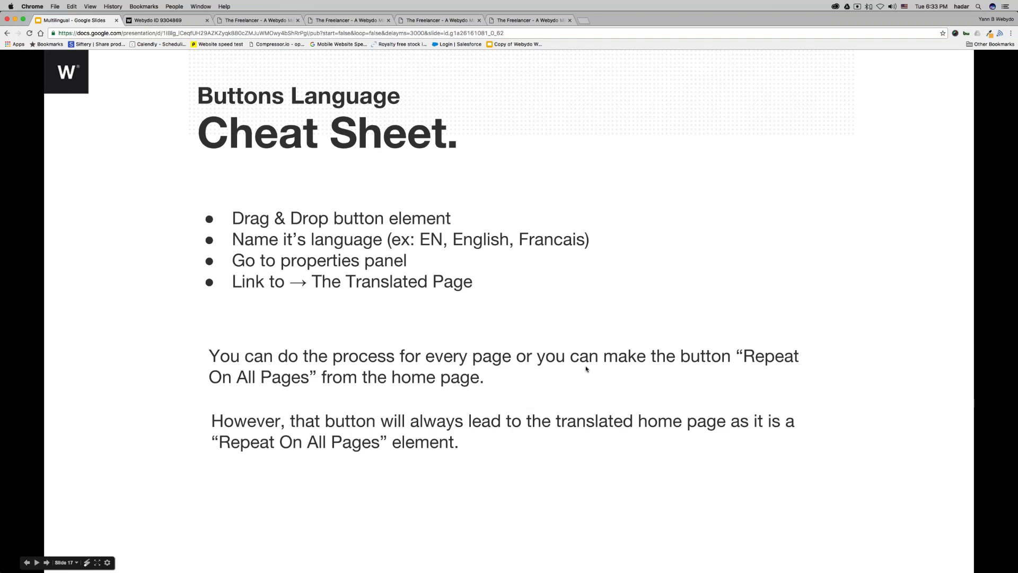
click(601, 300)
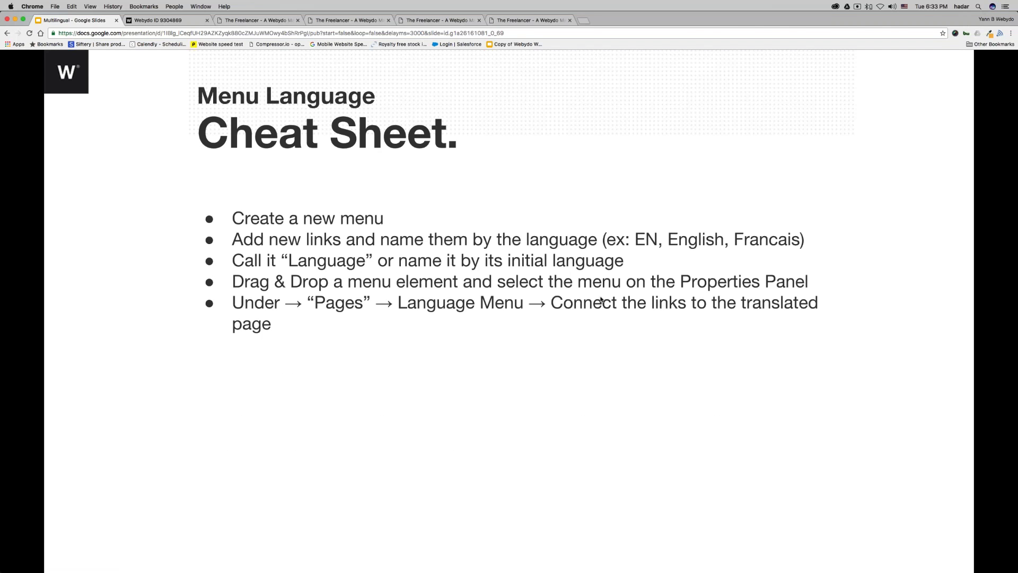